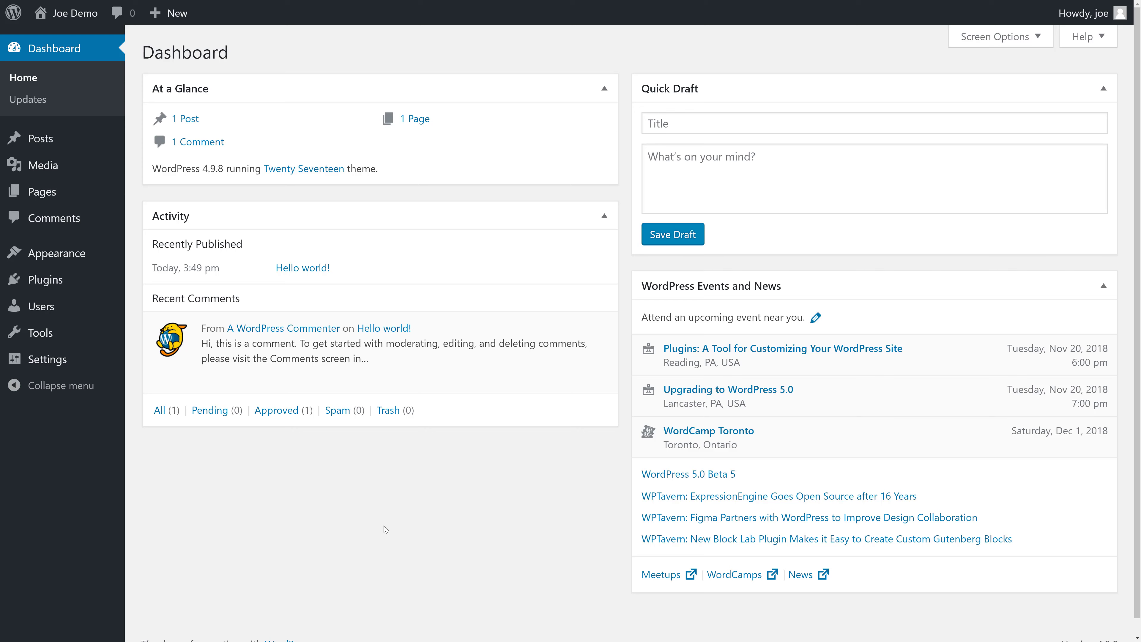
# - Go to Plugins > Add New to browse plugins for installation
pyautogui.moveTo(62, 284)
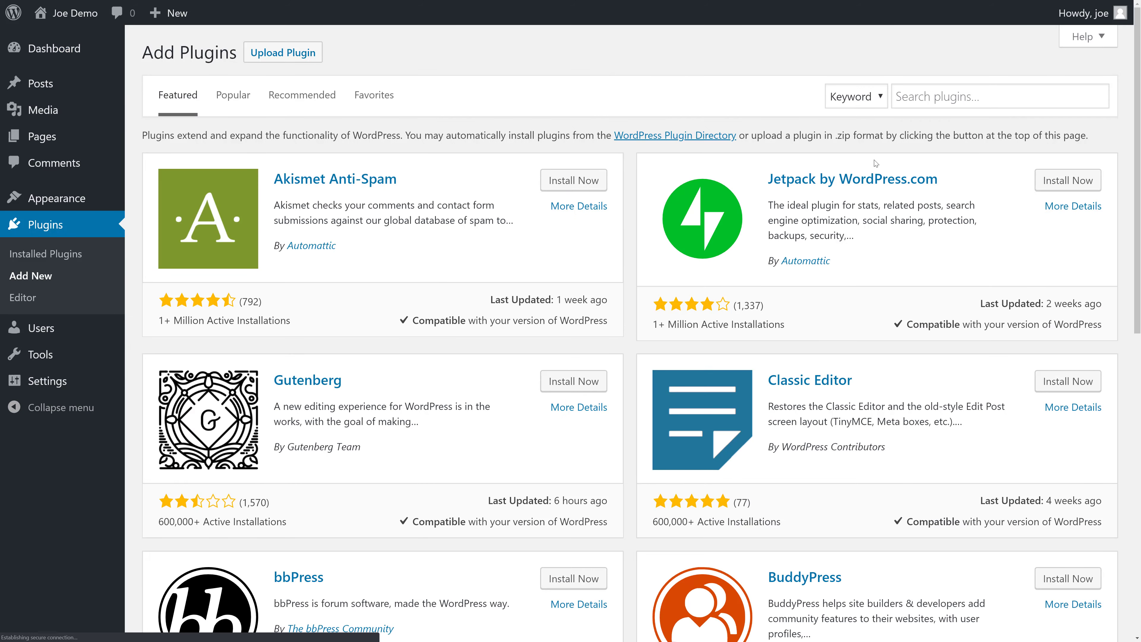
# - Search the plugin directory for HappyForms, then install and activate it
pyautogui.click(928, 101)
pyautogui.write('Ha')
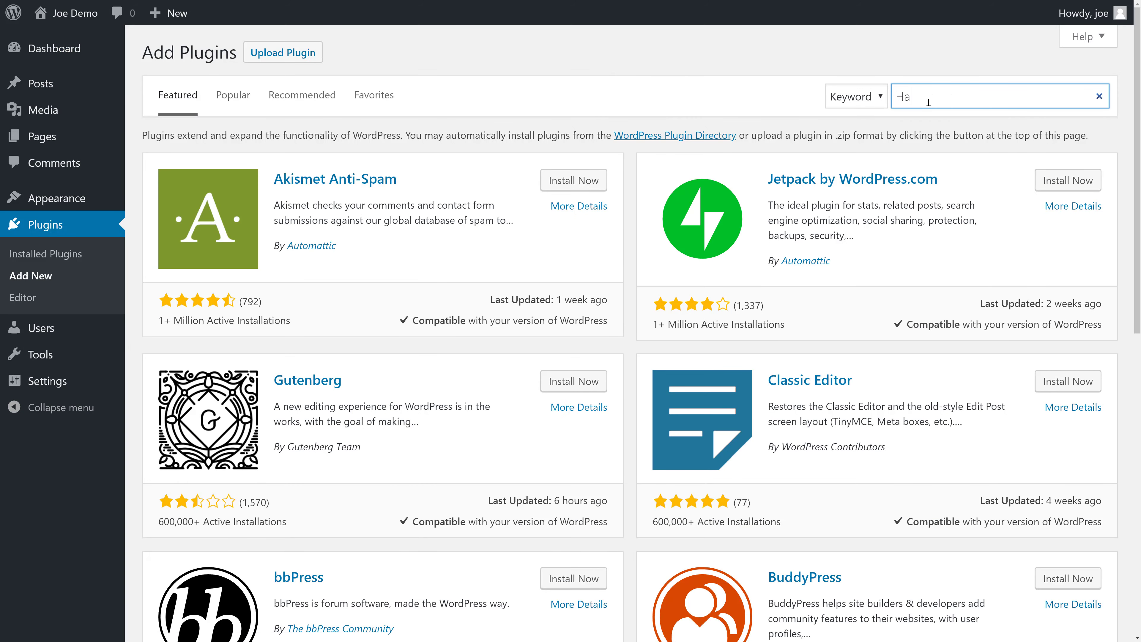
pyautogui.write('ppy ')
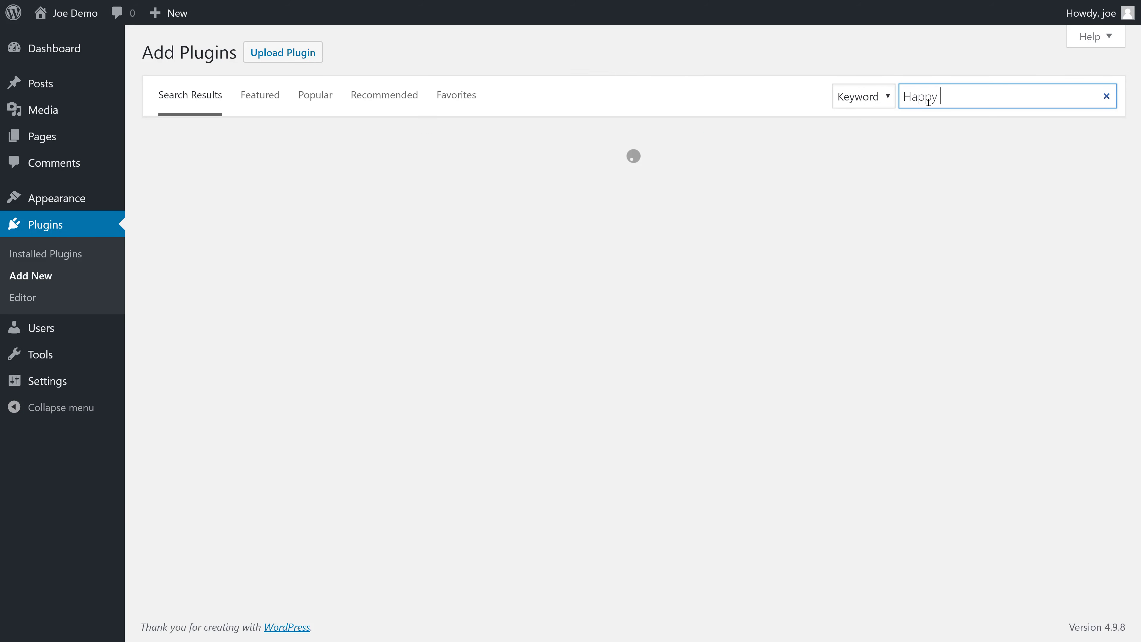
pyautogui.write('Forms')
pyautogui.press('Left')
pyautogui.press('Left')
pyautogui.press('Left')
pyautogui.press('Left')
pyautogui.press('Left')
pyautogui.press('BackSpace')
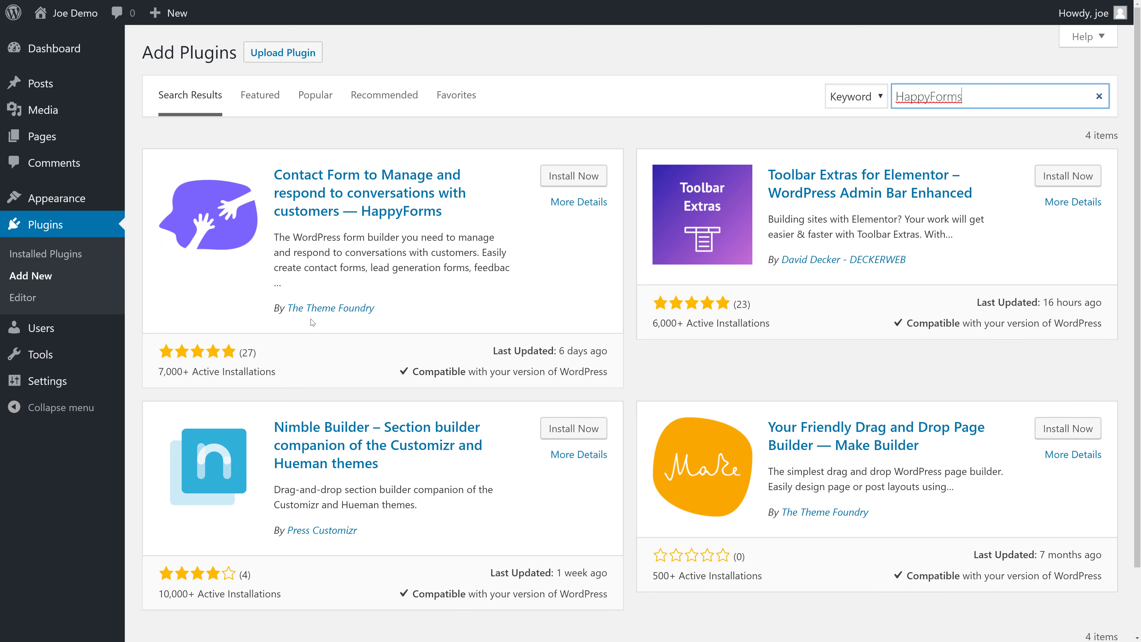
pyautogui.click(571, 175)
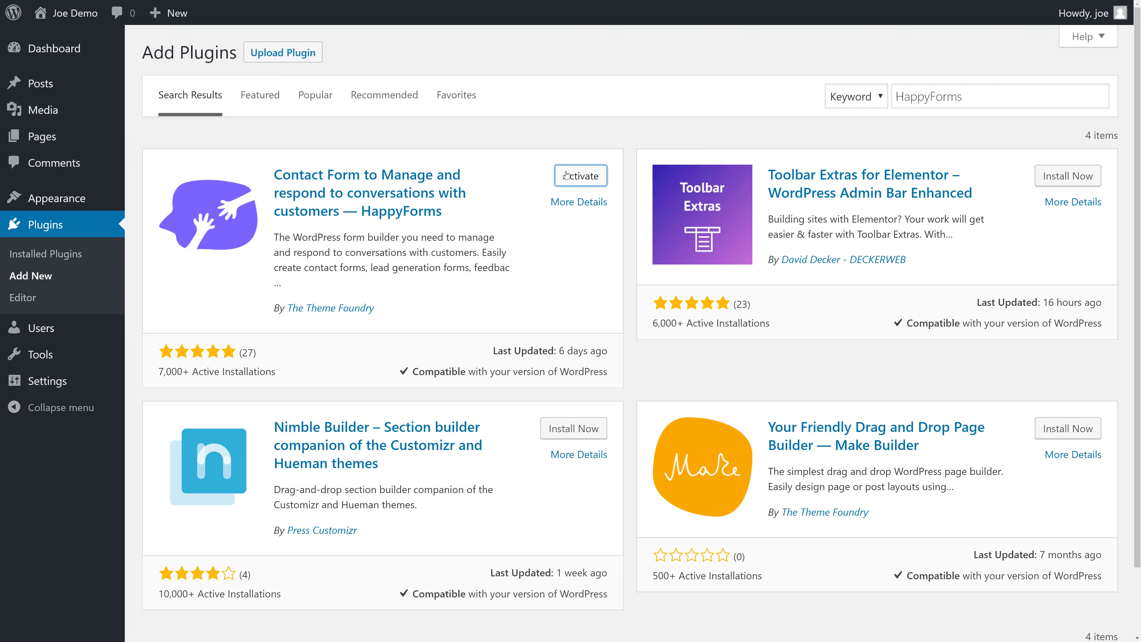
pyautogui.click(566, 174)
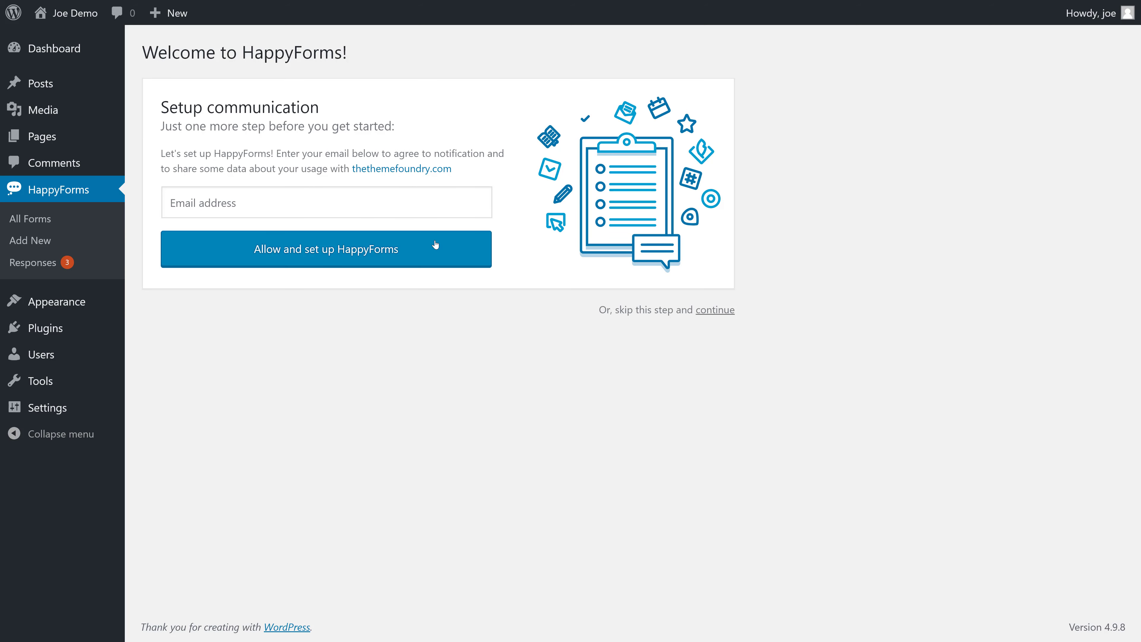
# - Skip the HappyForms setup, review the Sample Contact Form's fields, and return to All Forms
pyautogui.click(713, 311)
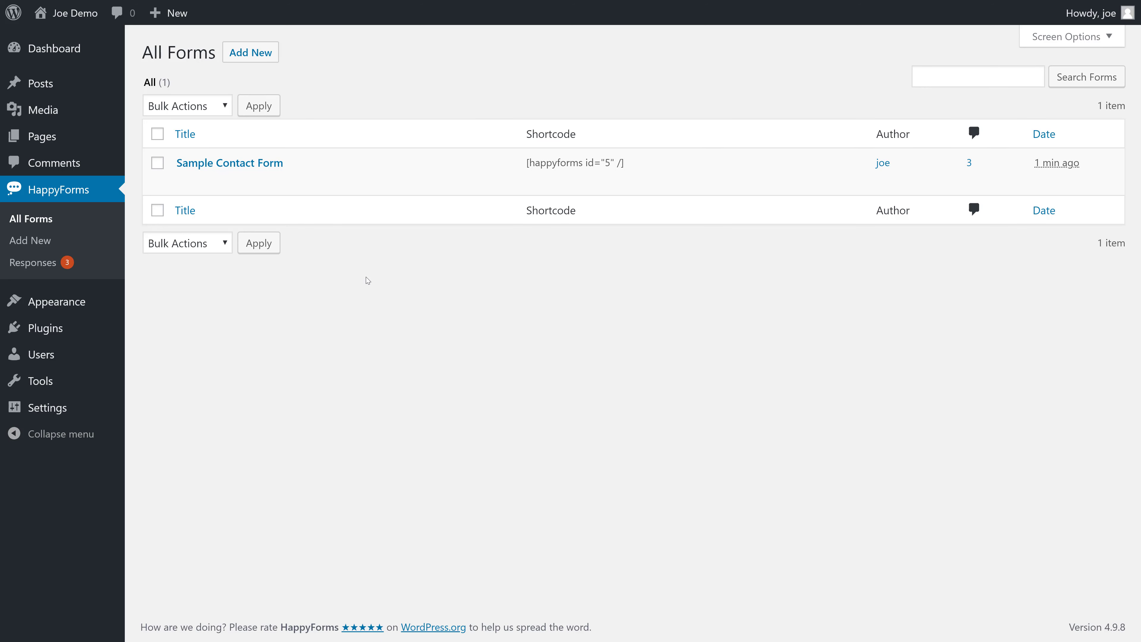
pyautogui.click(237, 169)
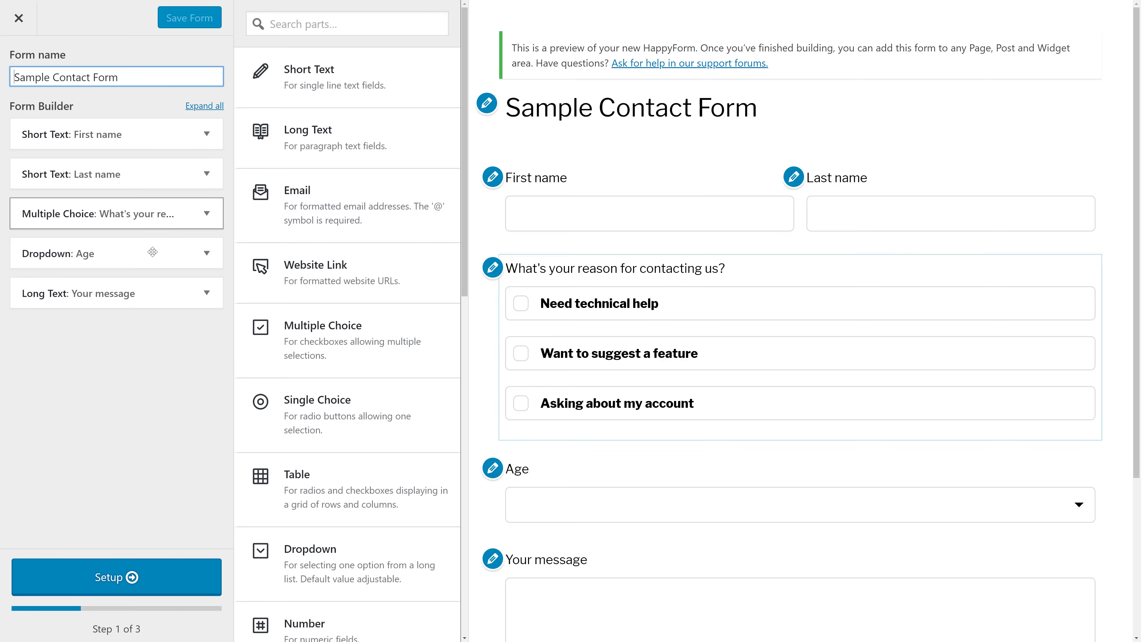
pyautogui.scroll(-8, 406, 300)
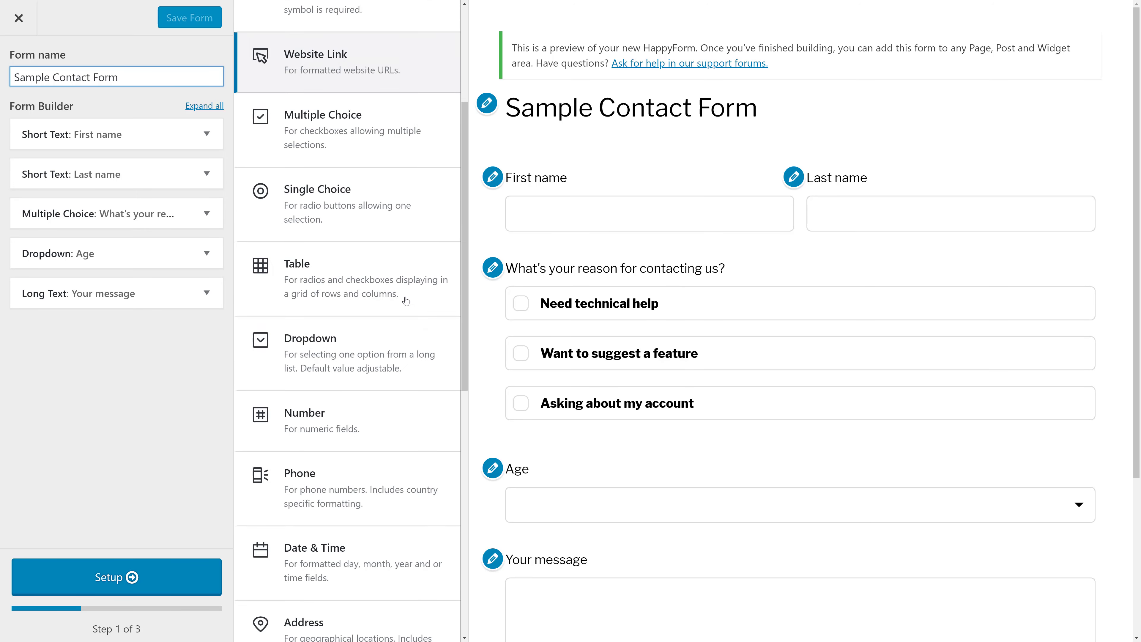
pyautogui.scroll(-5, 406, 301)
pyautogui.scroll(10, 405, 297)
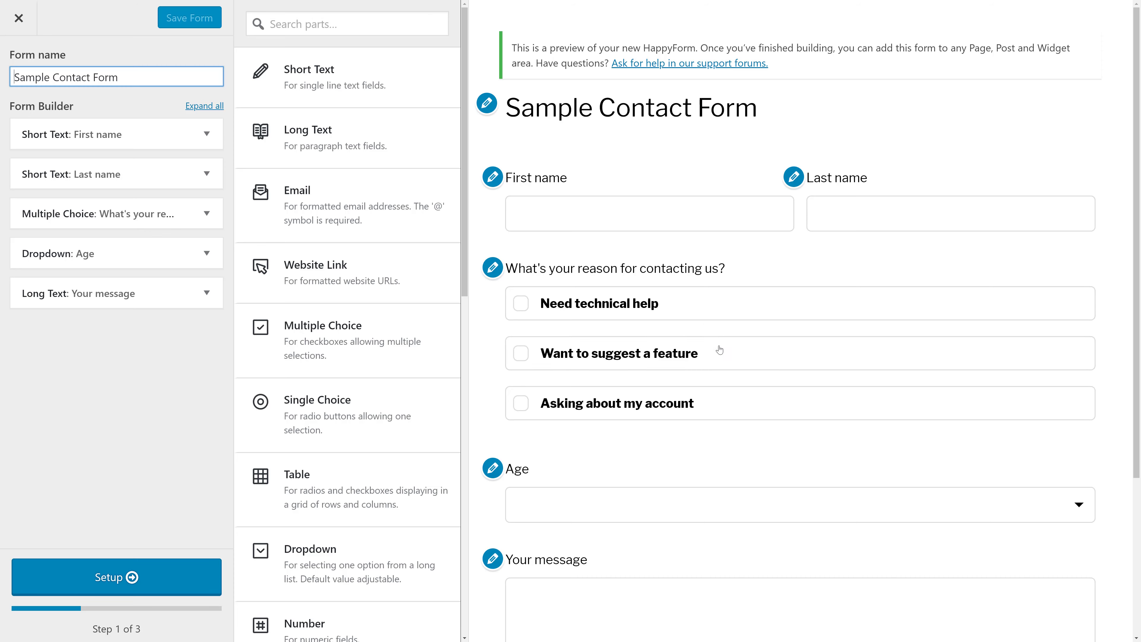
pyautogui.click(18, 18)
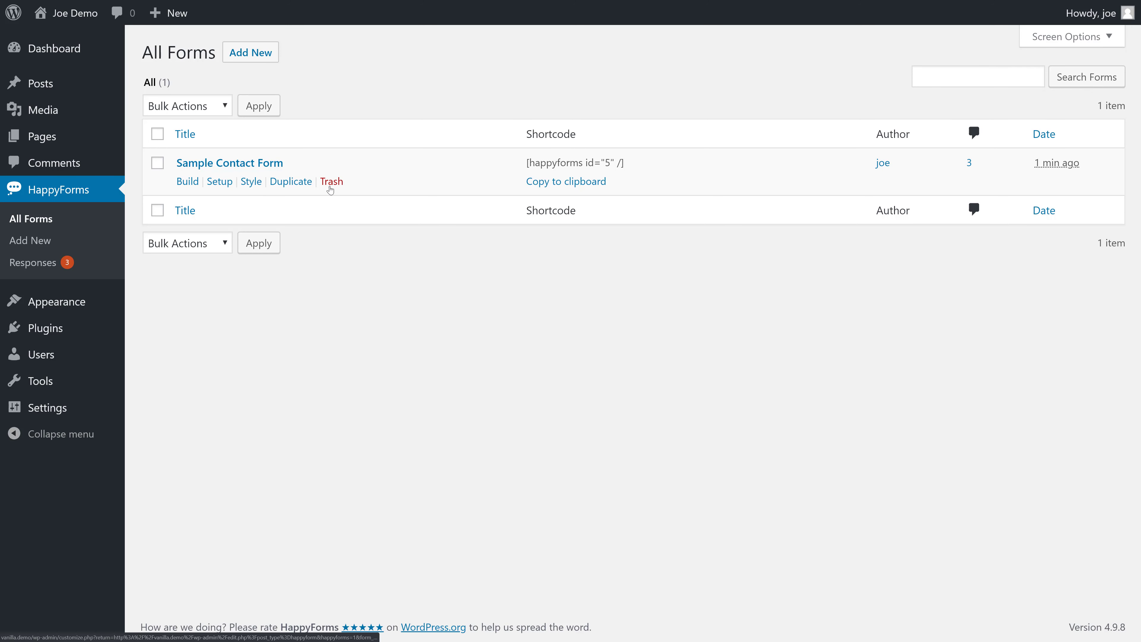
# - Trash the Sample Contact Form and start a new blank form
pyautogui.click(330, 183)
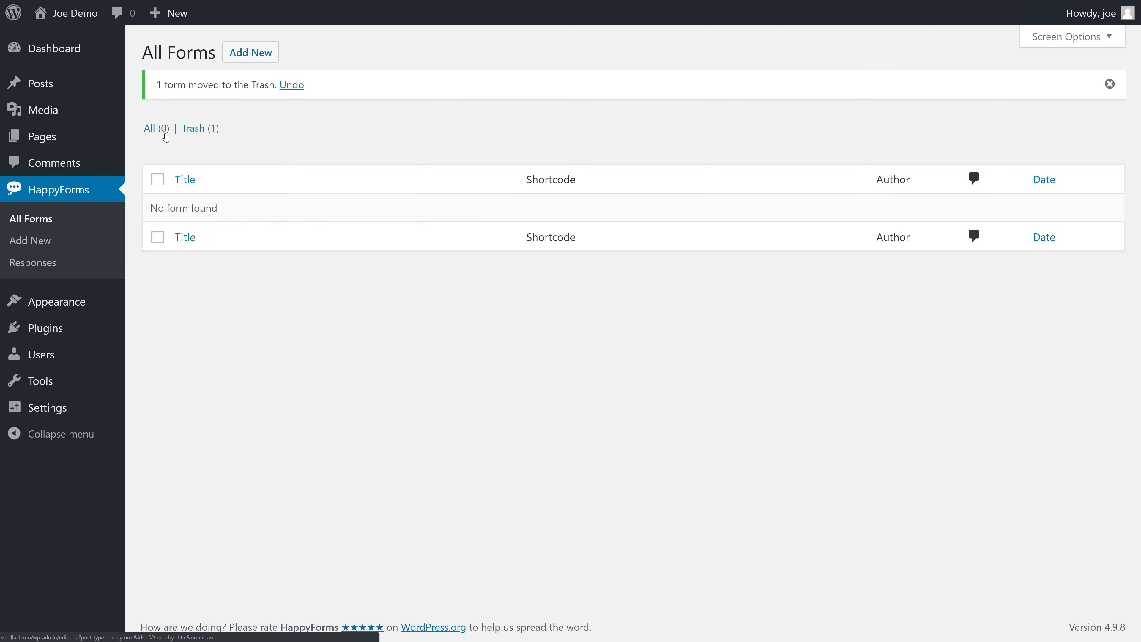
pyautogui.click(263, 60)
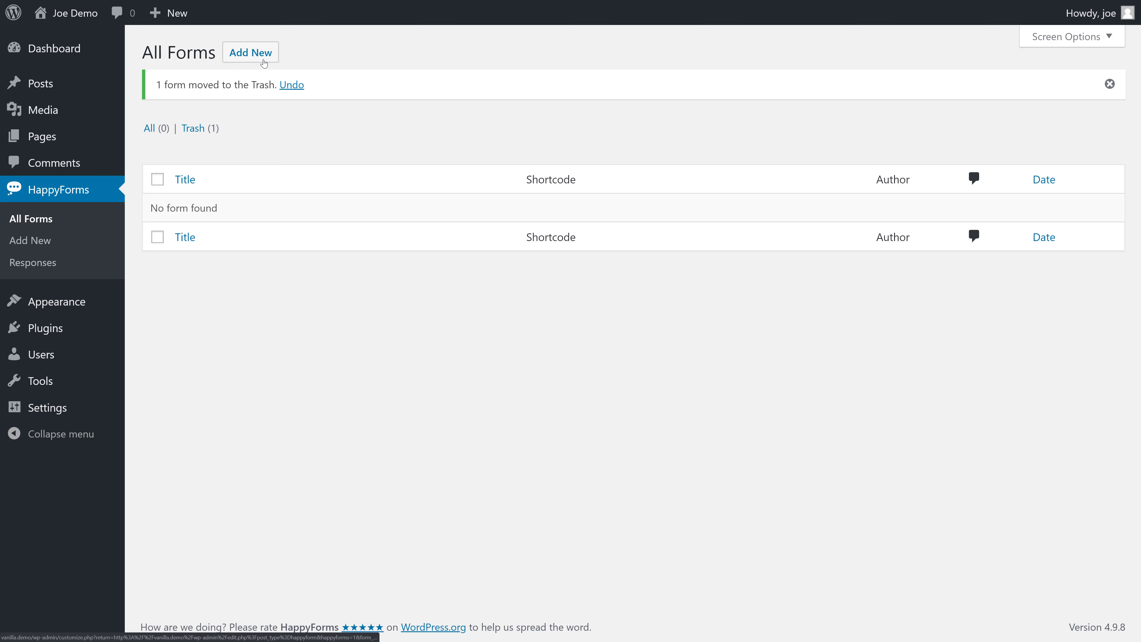
pyautogui.click(246, 61)
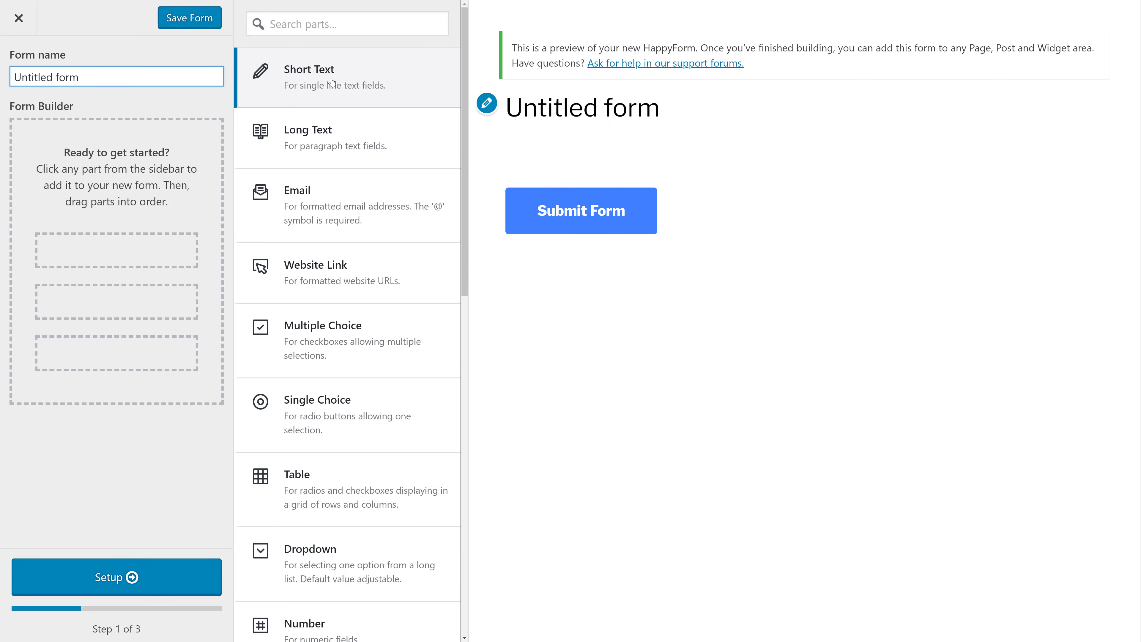
# - Name the new form 'Contact Form'
pyautogui.tripleClick(161, 78)
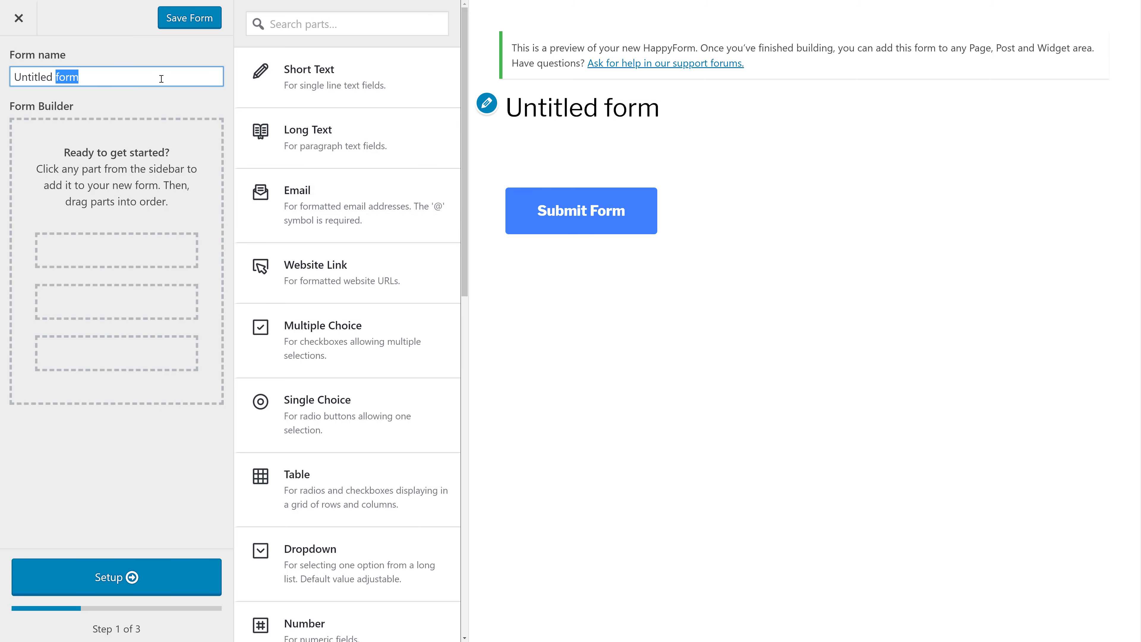
pyautogui.write('COntact')
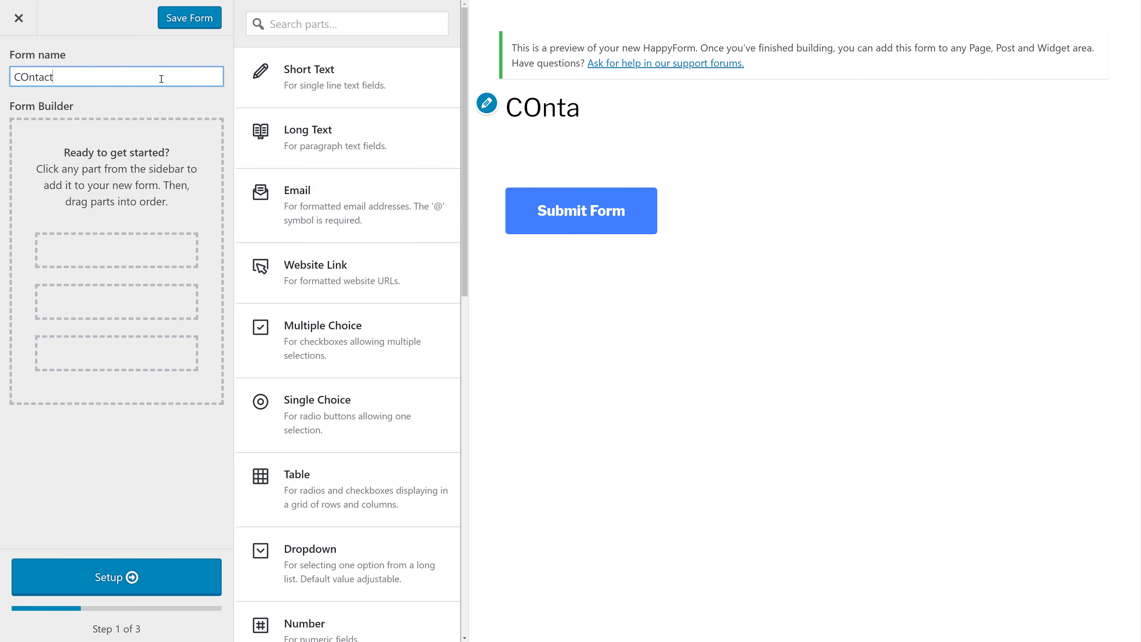
pyautogui.press('BackSpace')
pyautogui.press('BackSpace')
pyautogui.press('BackSpace')
pyautogui.press('BackSpace')
pyautogui.press('BackSpace')
pyautogui.press('BackSpace')
pyautogui.write('ontact Form')
pyautogui.scroll(-15, 349, 168)
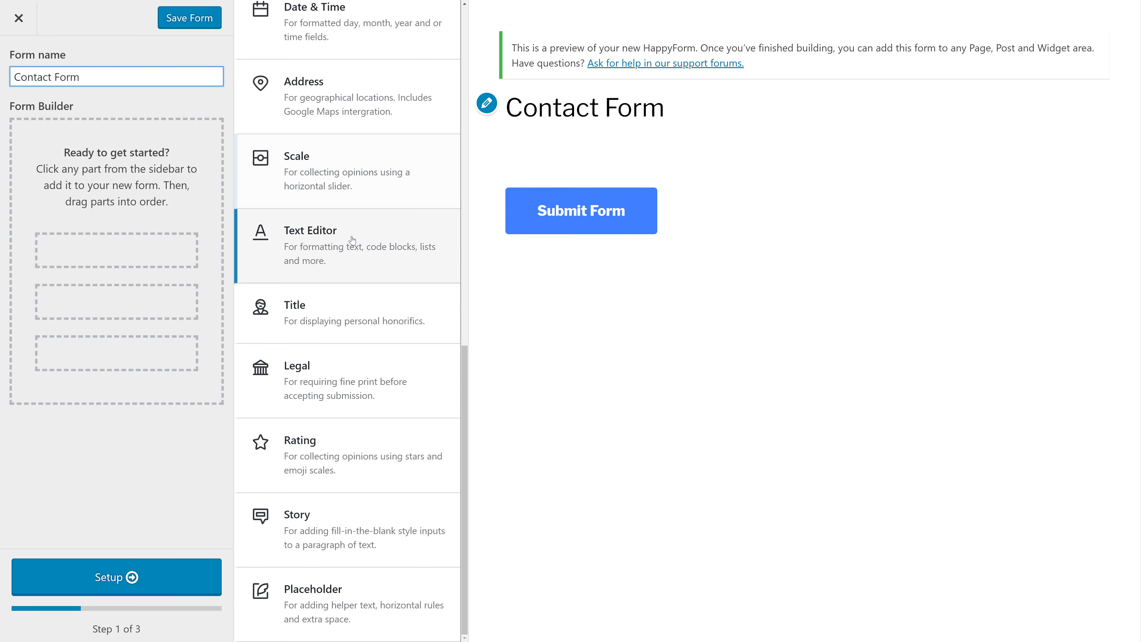
pyautogui.scroll(8, 350, 234)
pyautogui.scroll(5, 350, 239)
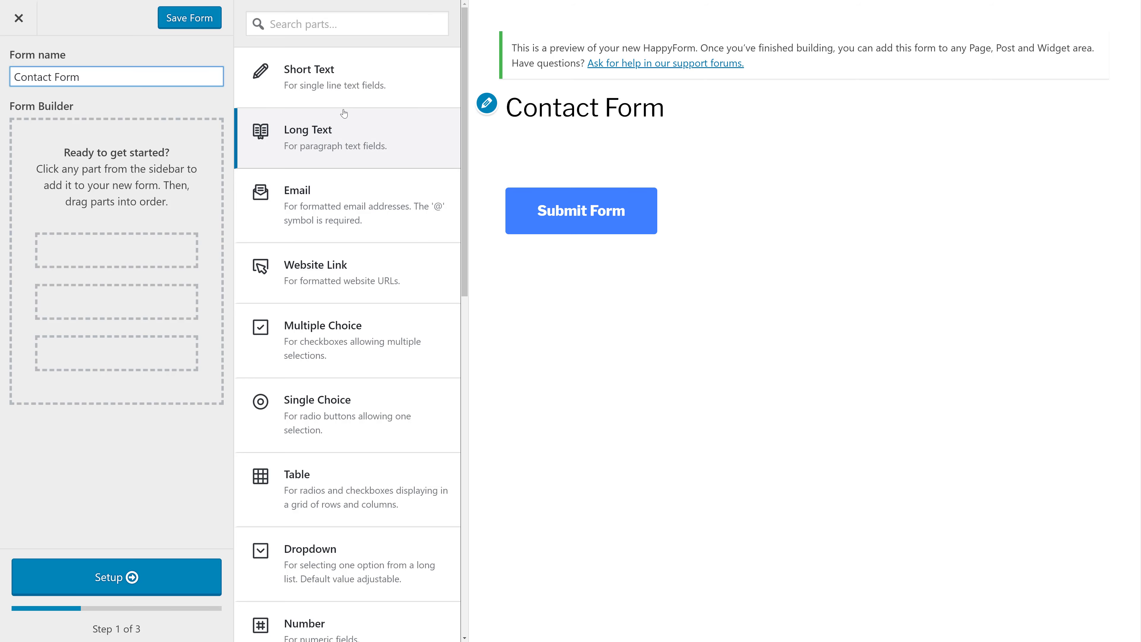
# - Add a Short Text field titled 'Name', with titles placed inside inputs for all parts
pyautogui.click(333, 90)
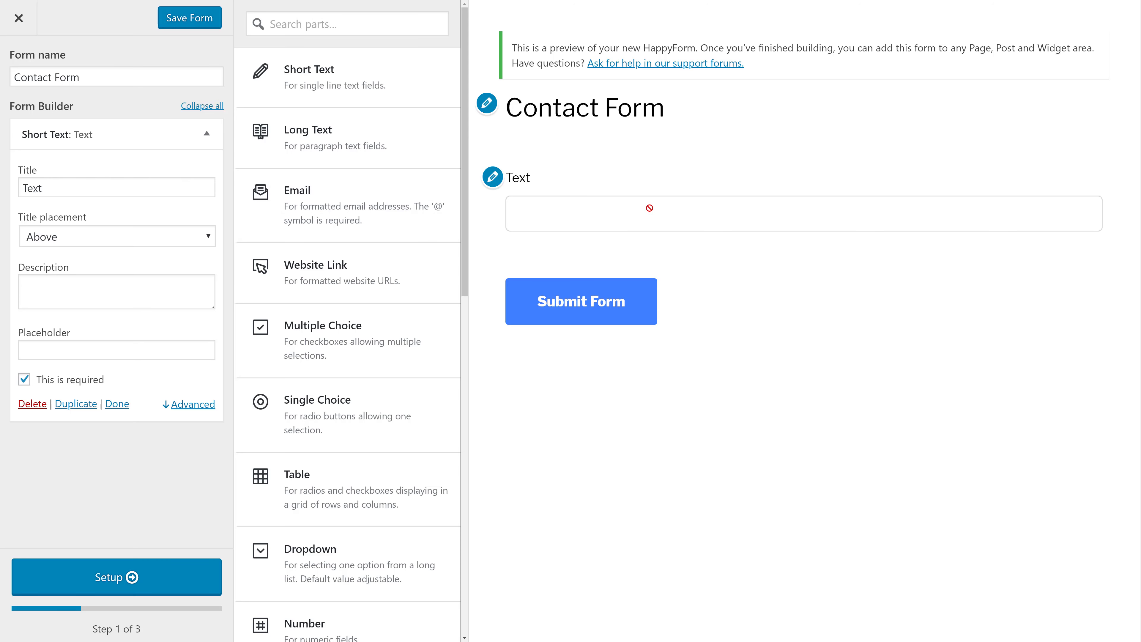
pyautogui.tripleClick(80, 191)
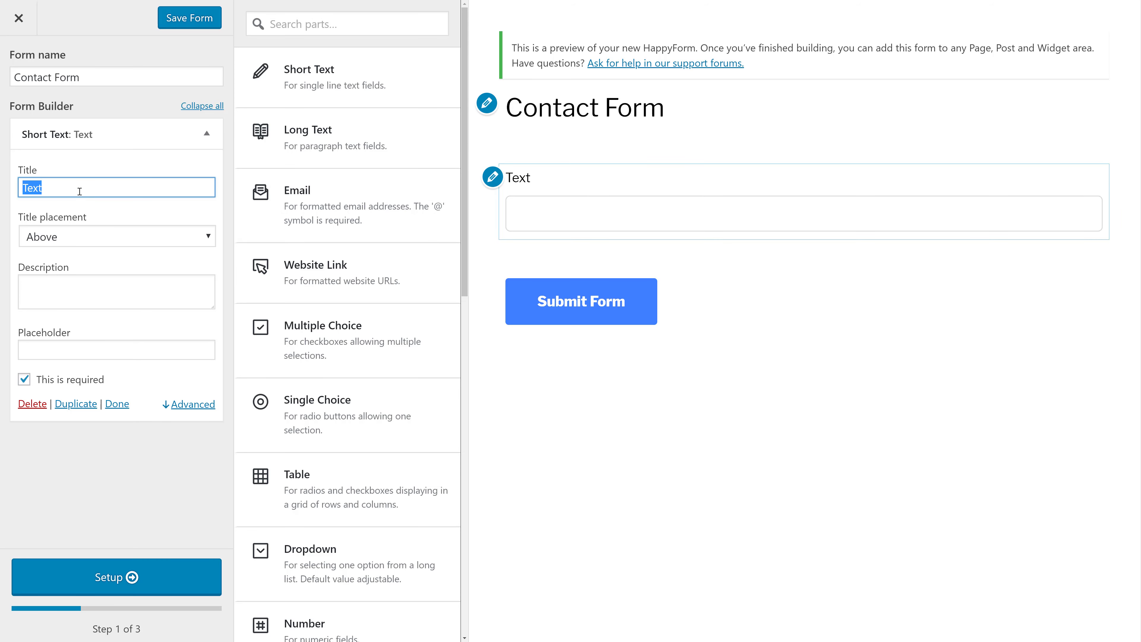
pyautogui.write('Name')
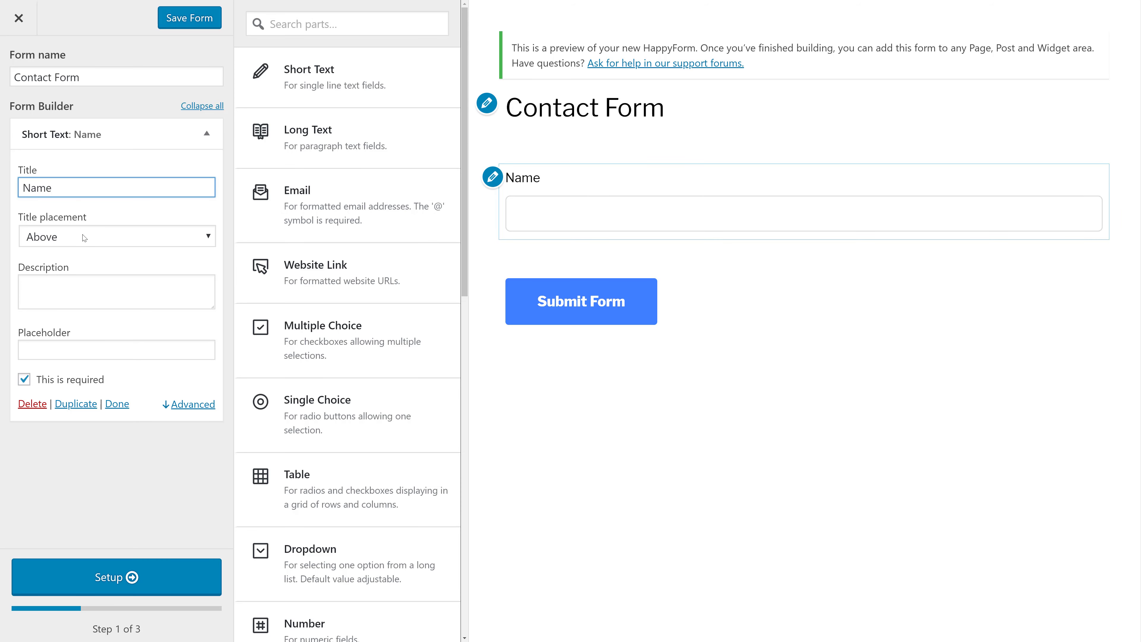
pyautogui.click(84, 241)
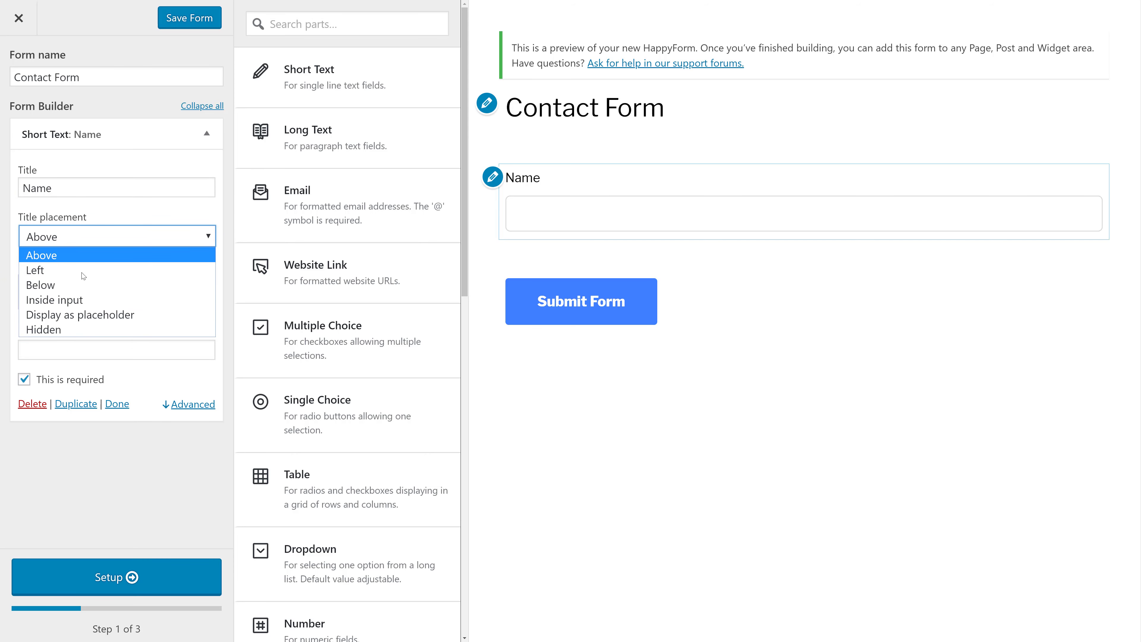
pyautogui.click(88, 305)
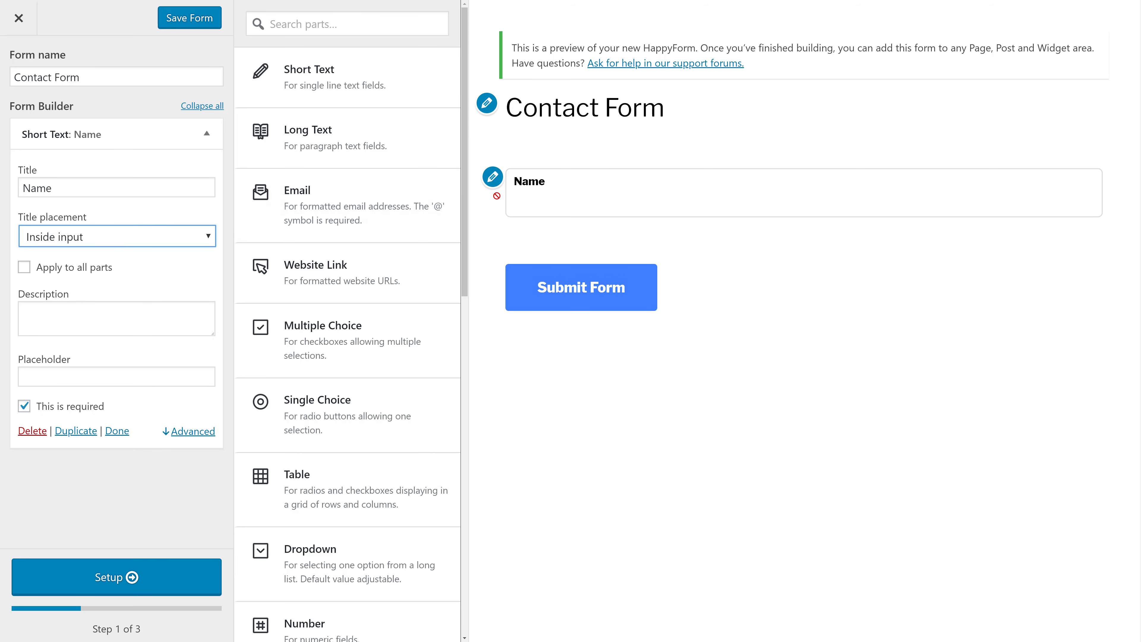
pyautogui.click(103, 270)
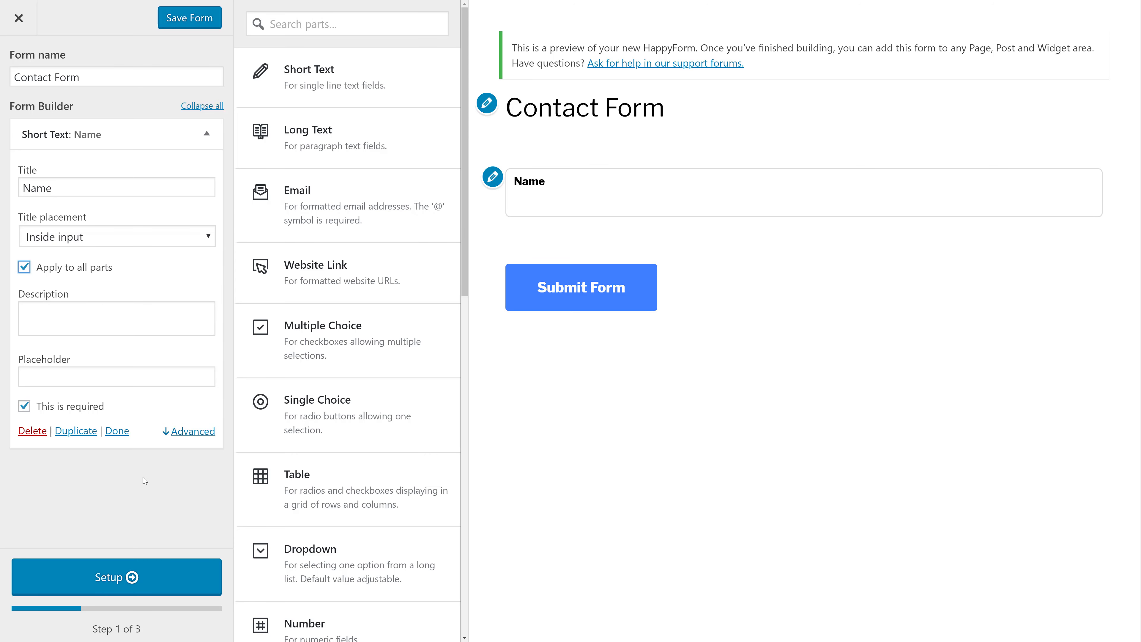
# - Search the parts for 'emai' and add an Email field below Name
pyautogui.click(204, 138)
pyautogui.scroll(-1, 304, 306)
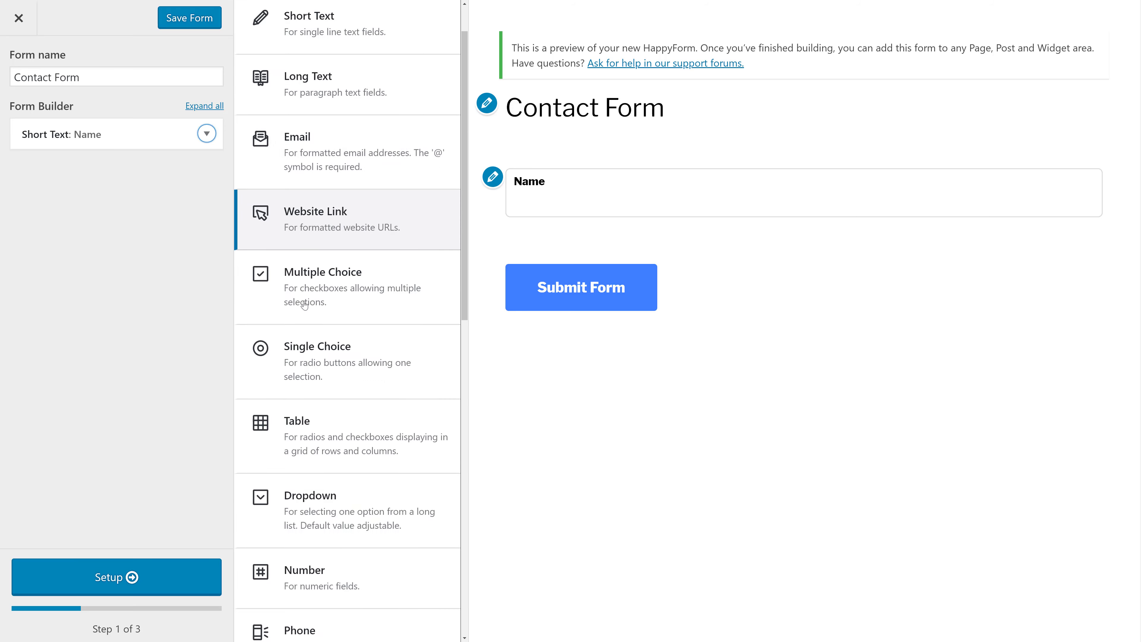
pyautogui.scroll(-4, 303, 306)
pyautogui.scroll(-1, 304, 307)
pyautogui.scroll(1, 304, 310)
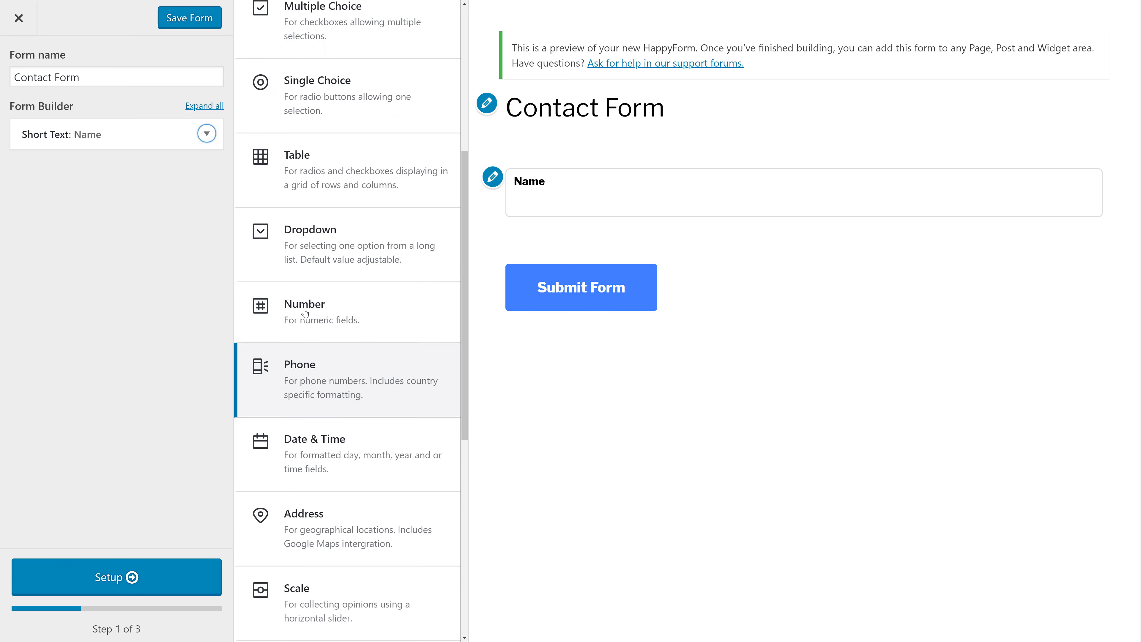
pyautogui.scroll(6, 305, 312)
pyautogui.click(334, 25)
pyautogui.write('email')
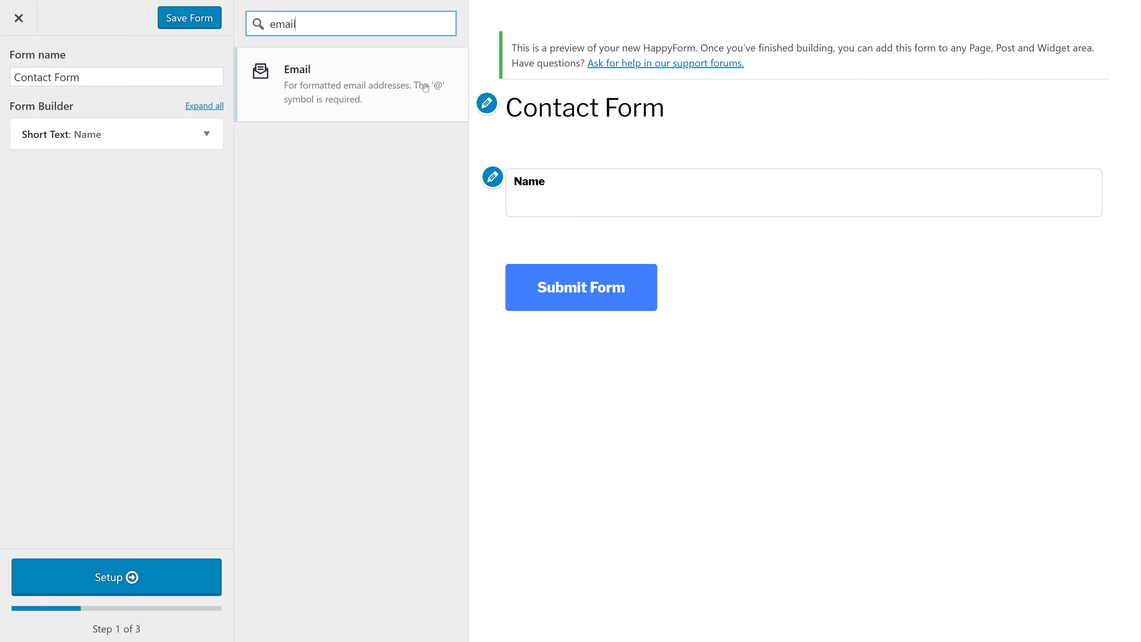
pyautogui.click(344, 79)
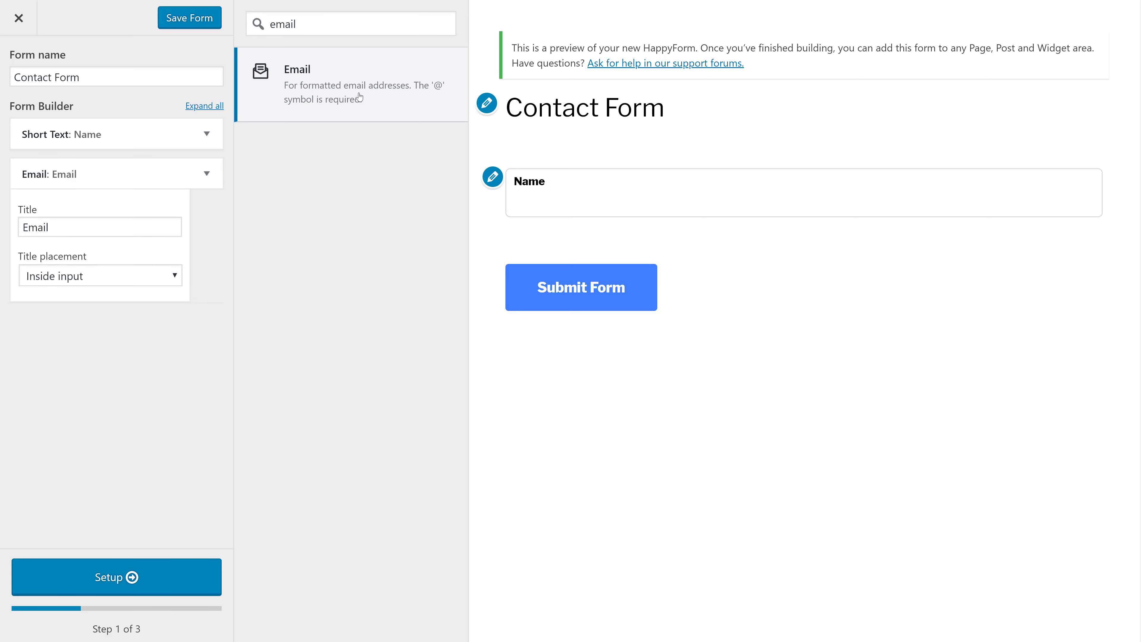
pyautogui.click(207, 174)
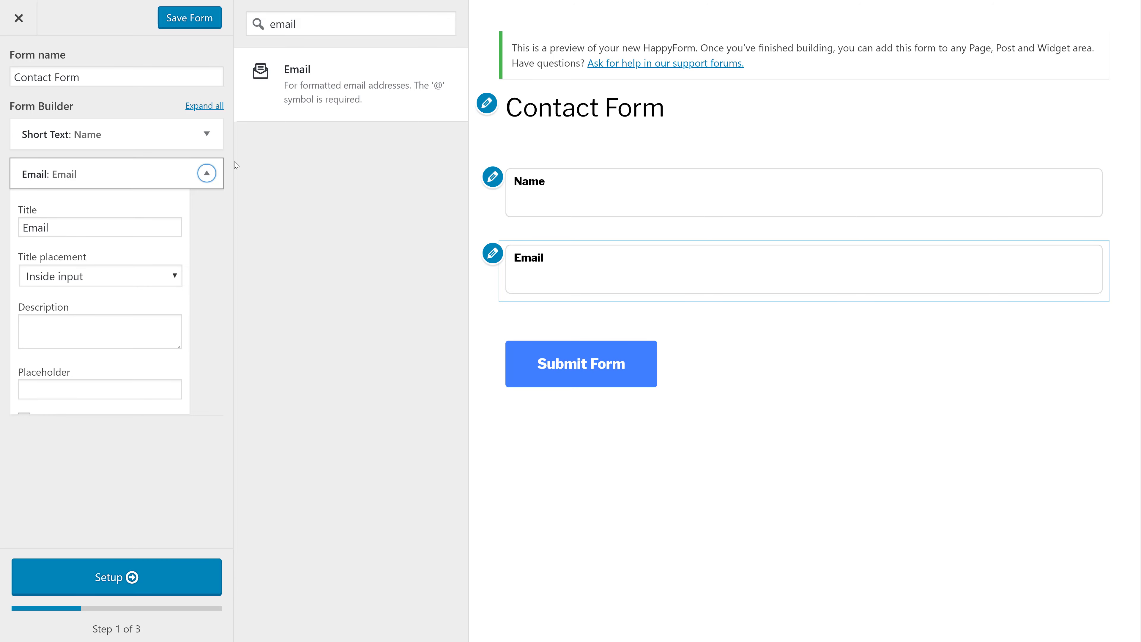
# - Replace the parts search term with 'lo' to filter the field types
pyautogui.click(361, 30)
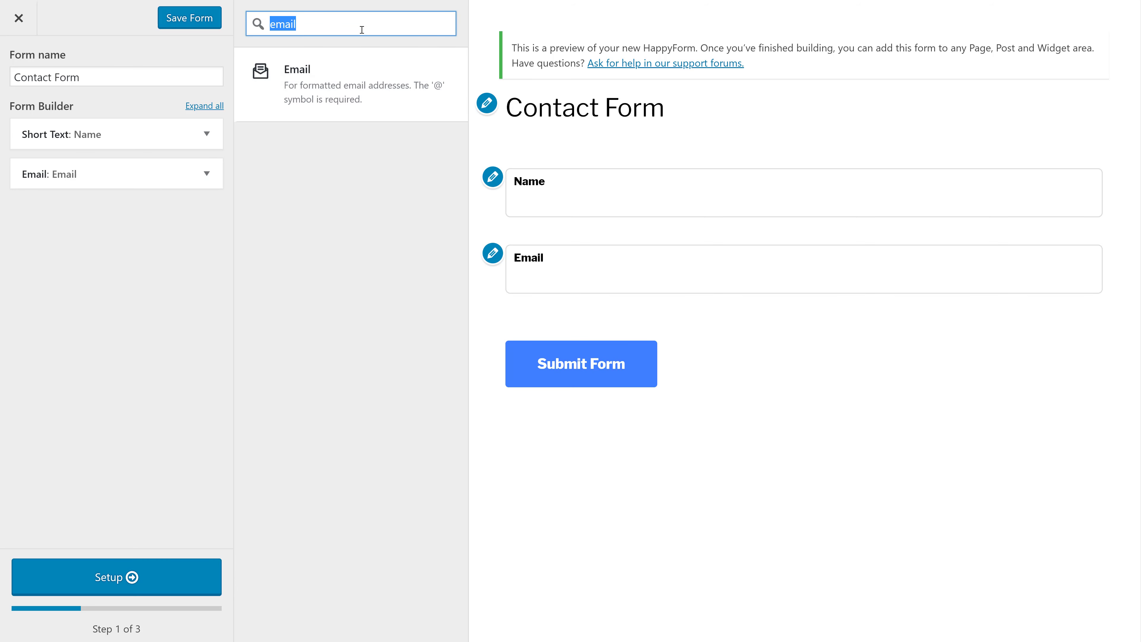
pyautogui.press('BackSpace')
pyautogui.write('lo')
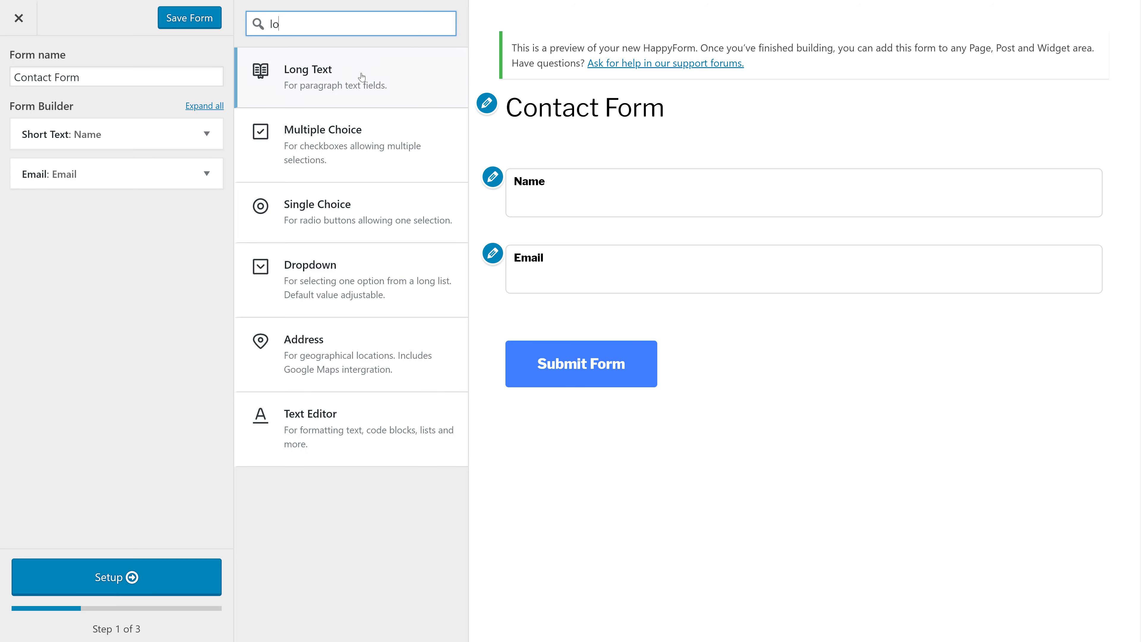
# - Add a Long Text field titled 'Message' below Email
pyautogui.click(362, 79)
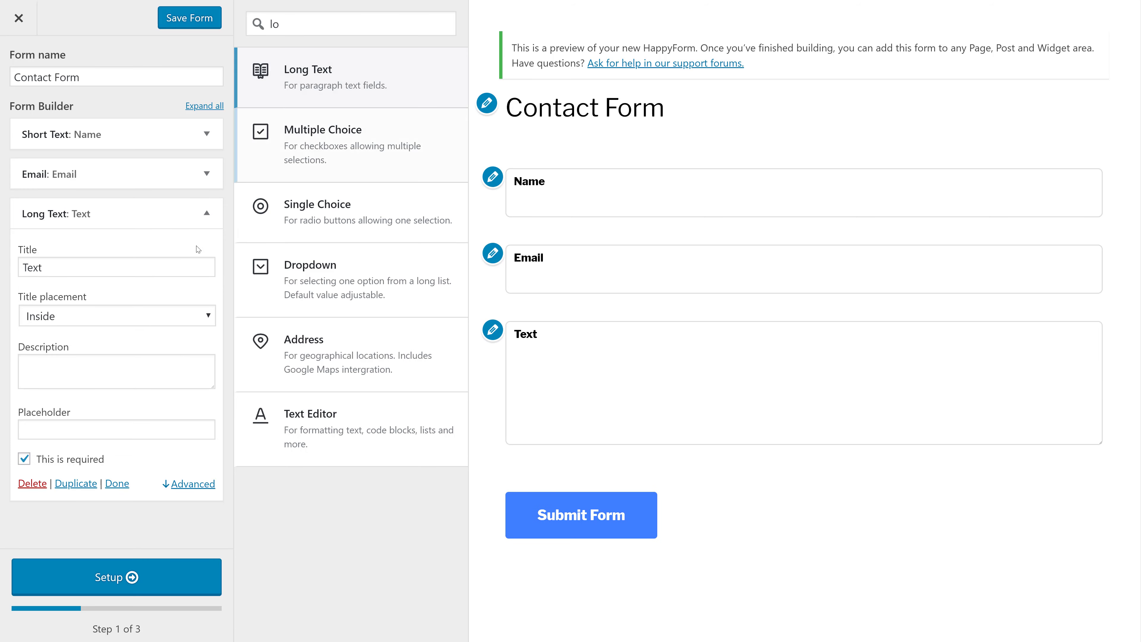
pyautogui.tripleClick(69, 268)
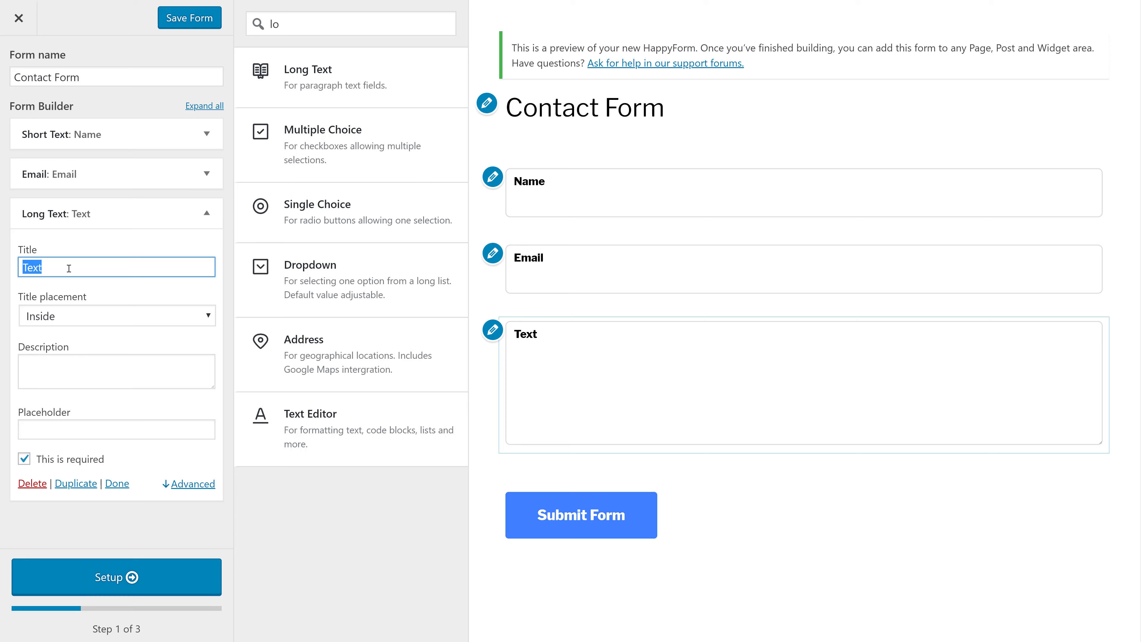
pyautogui.write('MEssag')
pyautogui.press('BackSpace')
pyautogui.press('BackSpace')
pyautogui.press('BackSpace')
pyautogui.press('BackSpace')
pyautogui.press('BackSpace')
pyautogui.write('essa')
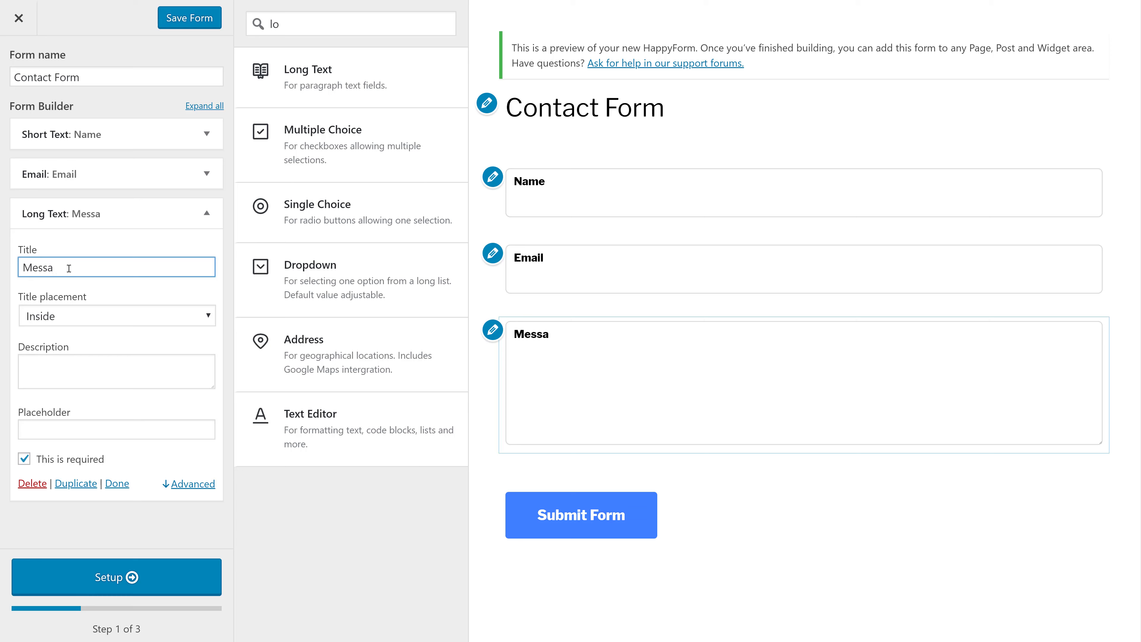
pyautogui.write('ge')
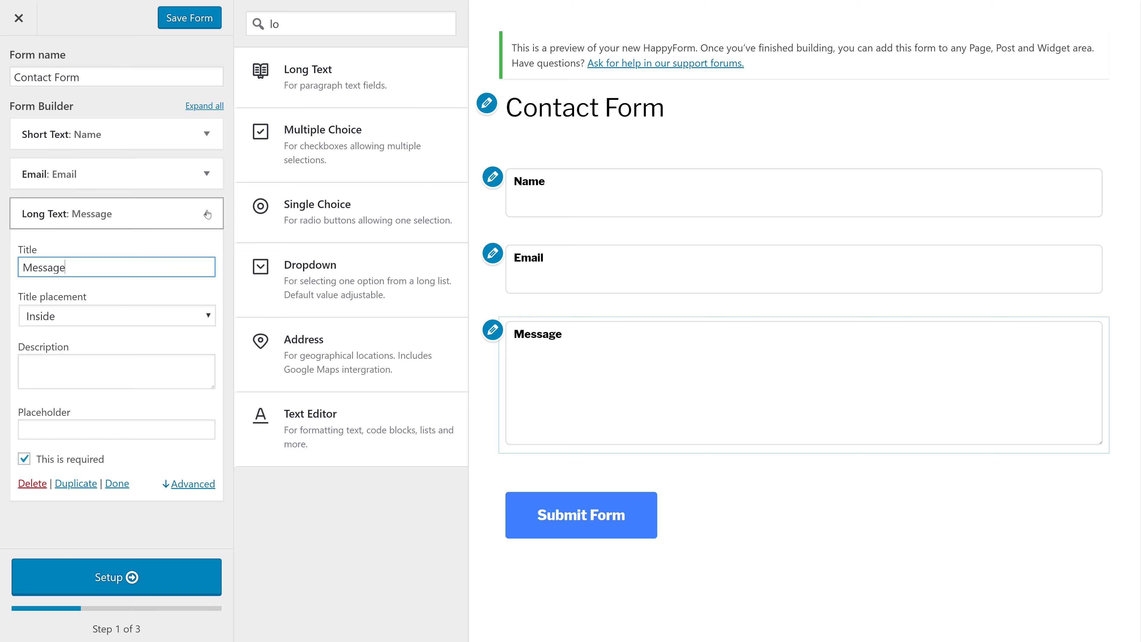
pyautogui.click(206, 213)
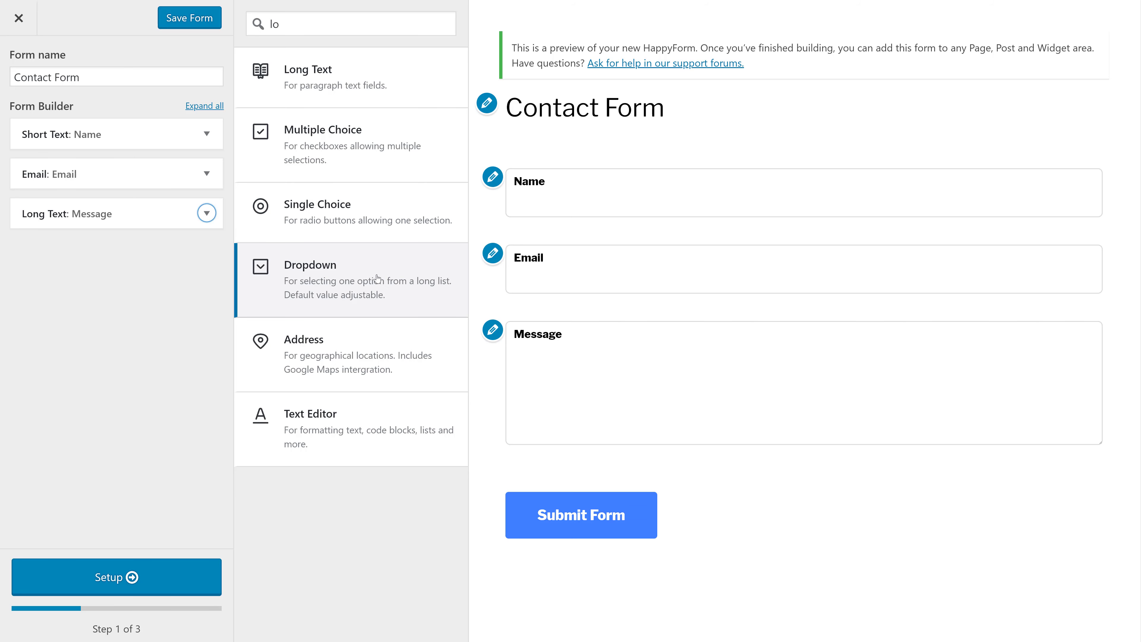
# - Try an Address field in Full mode with geolocation allowed, then delete it
pyautogui.click(357, 374)
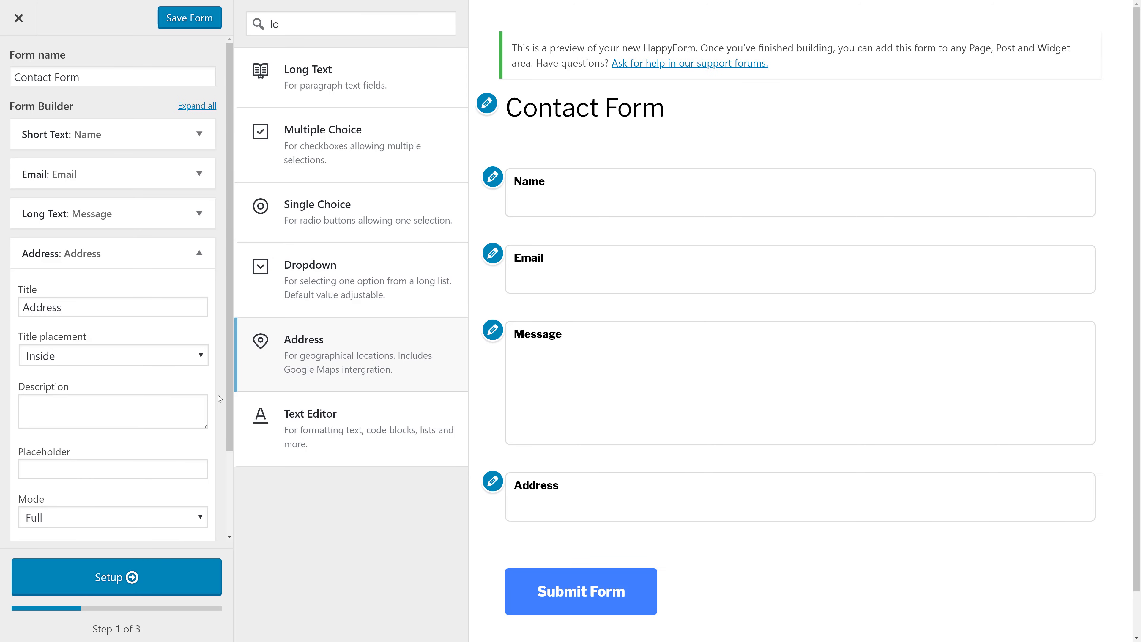
pyautogui.click(92, 412)
pyautogui.click(91, 516)
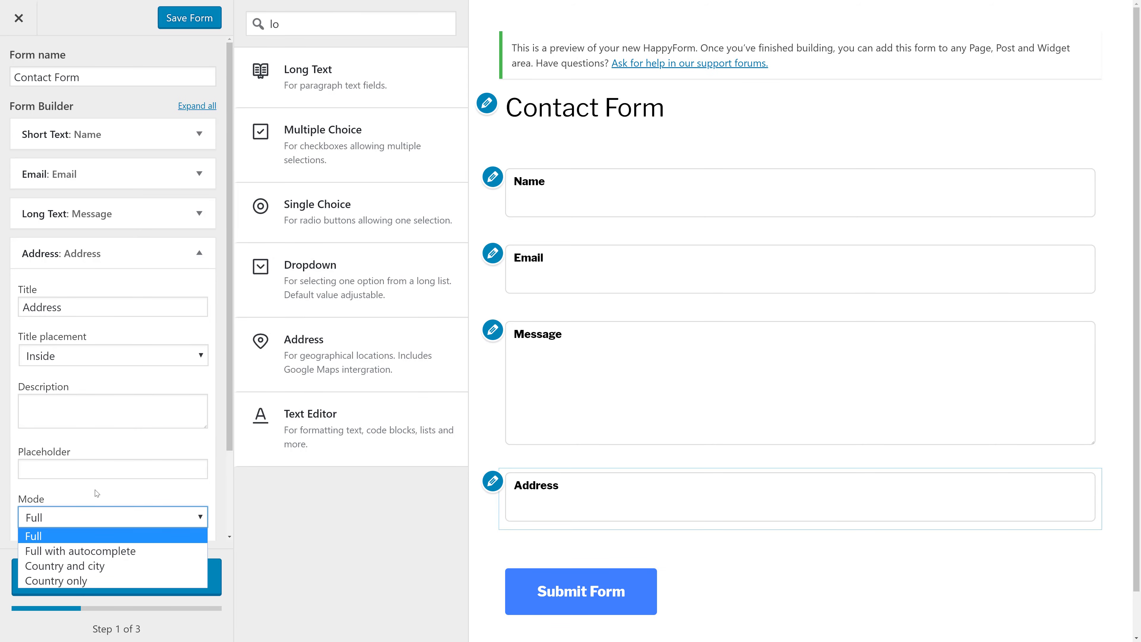
pyautogui.scroll(-3, 94, 492)
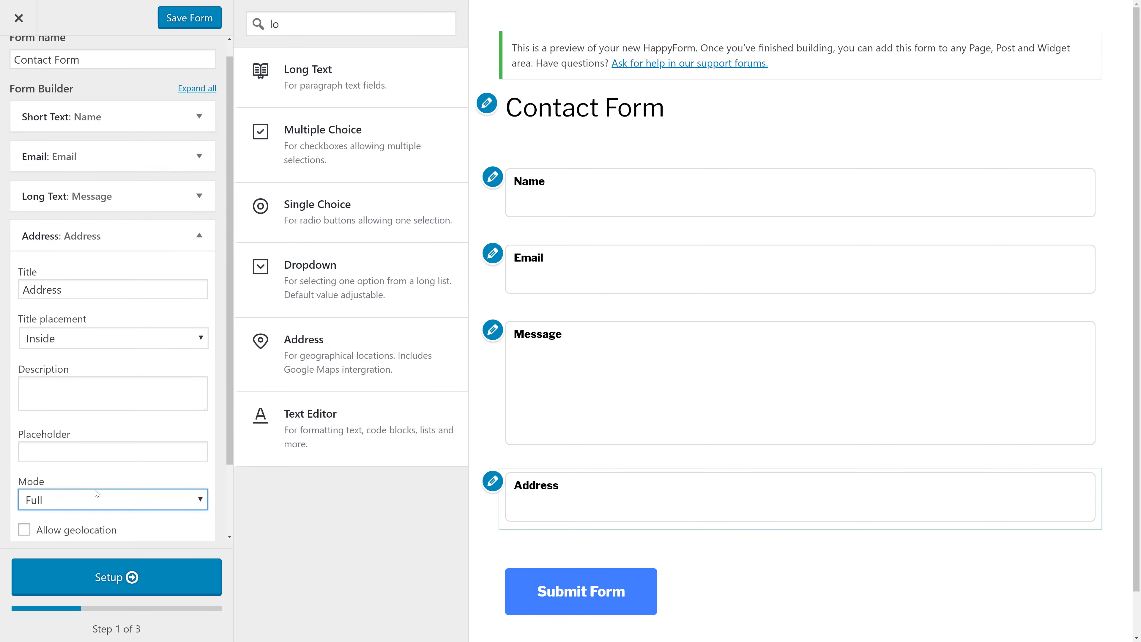
pyautogui.click(109, 422)
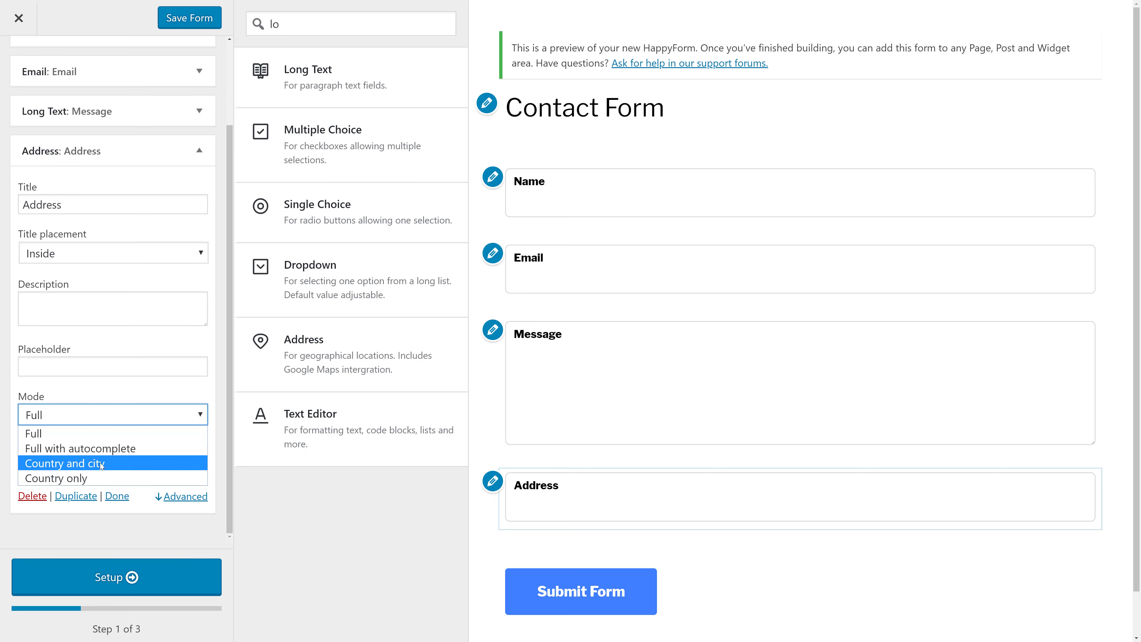
pyautogui.click(81, 433)
pyautogui.click(78, 450)
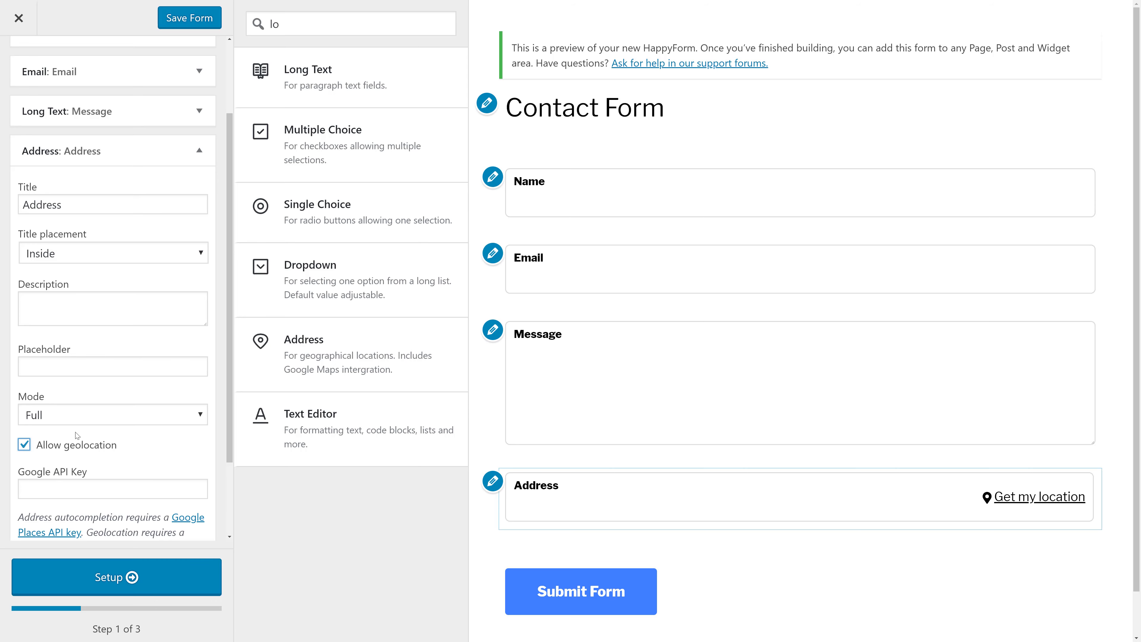
pyautogui.scroll(2, 120, 478)
pyautogui.scroll(-4, 120, 495)
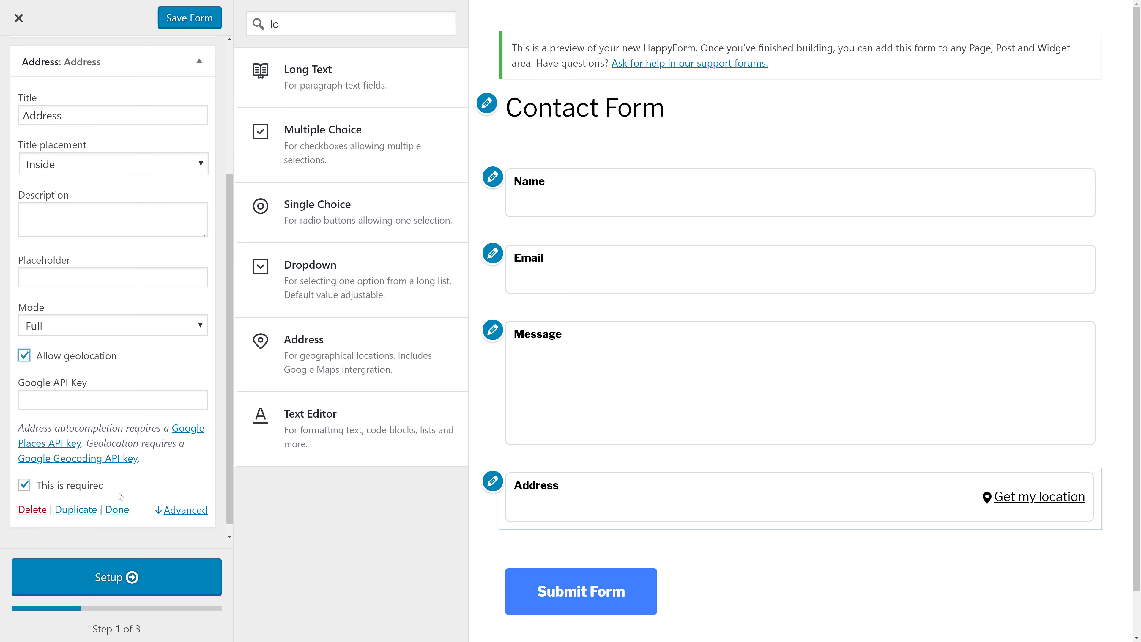
pyautogui.click(44, 509)
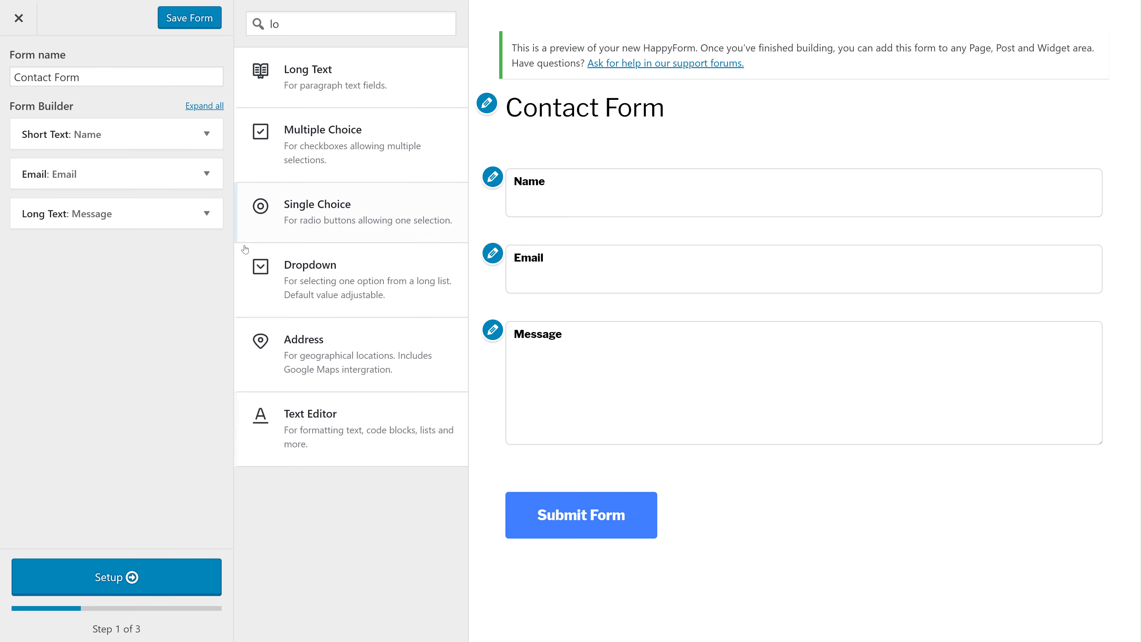
# - Add and remove a trial Text Editor field, then proceed to the Setup step
pyautogui.click(300, 22)
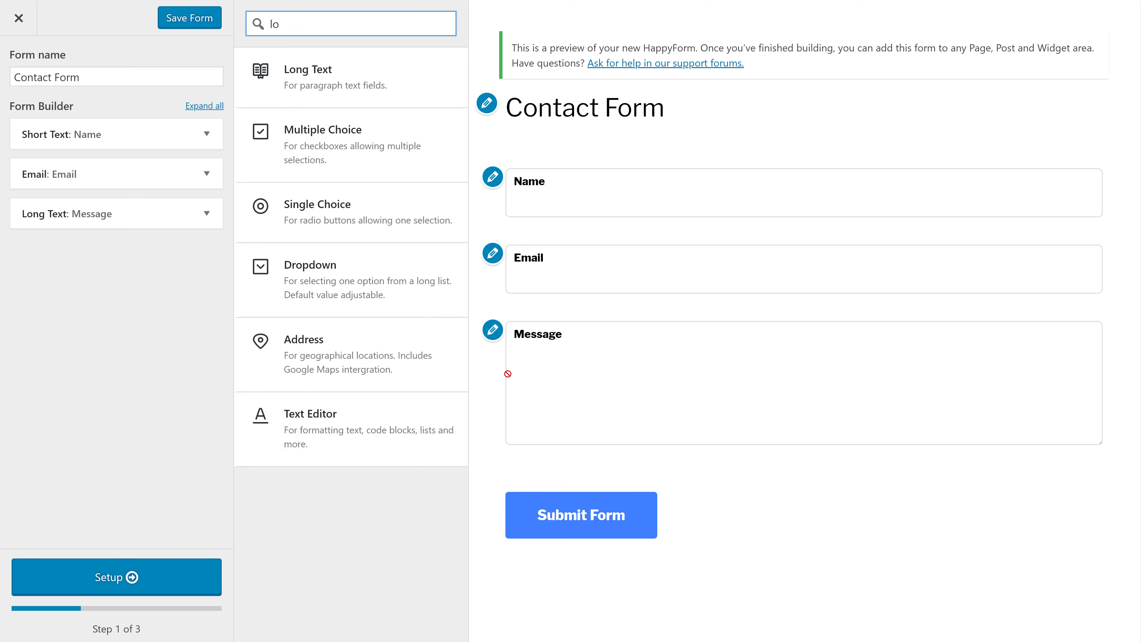
pyautogui.click(416, 440)
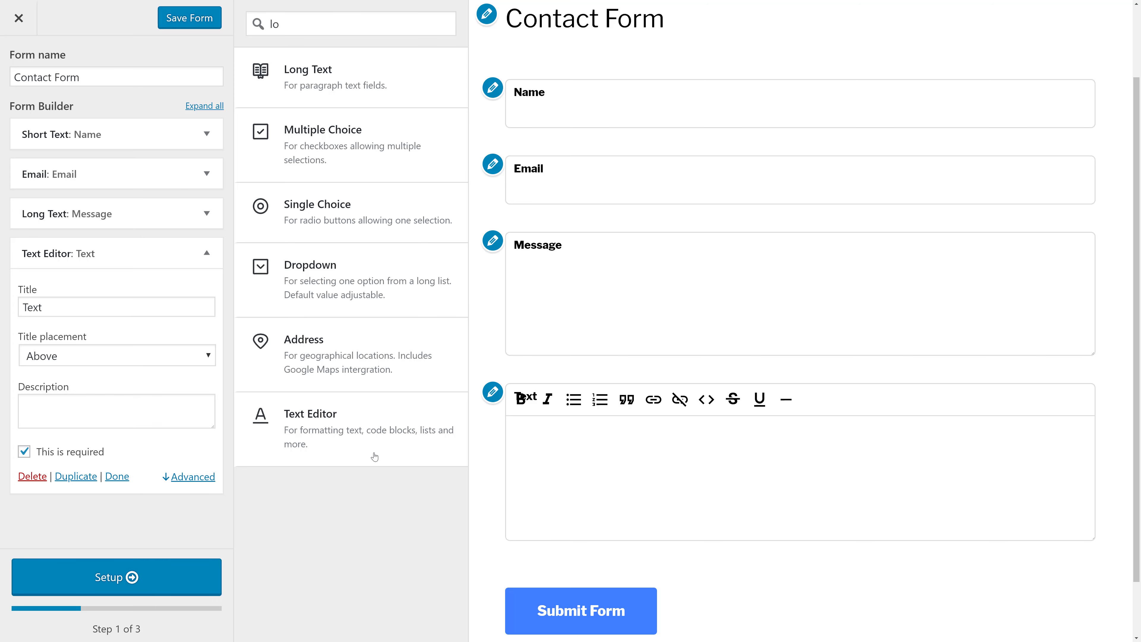
pyautogui.click(28, 477)
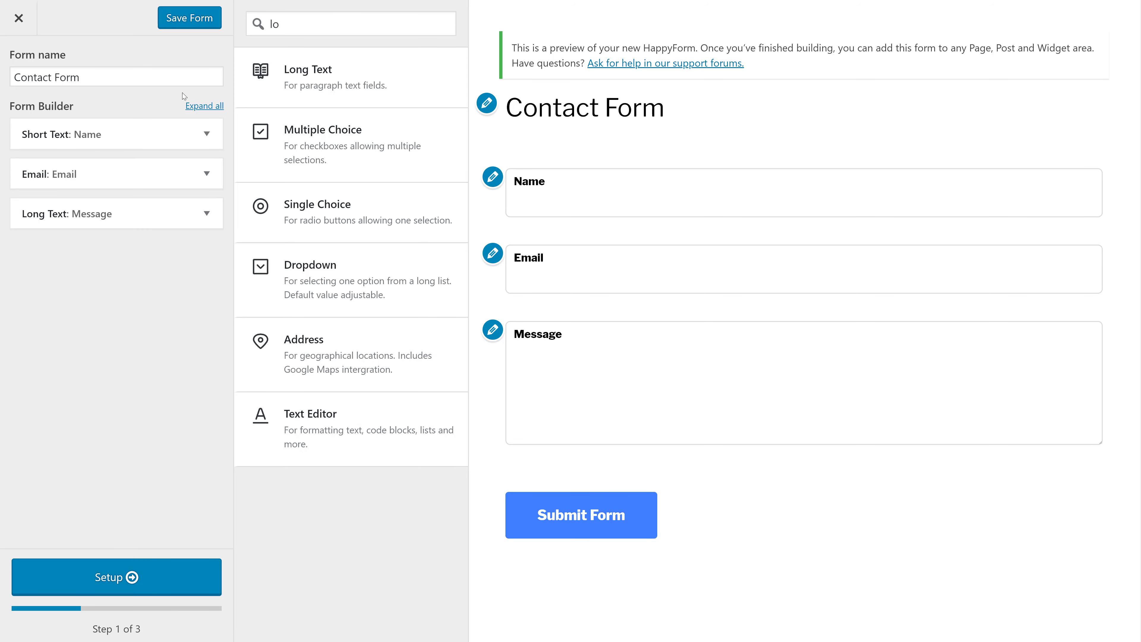
pyautogui.click(142, 576)
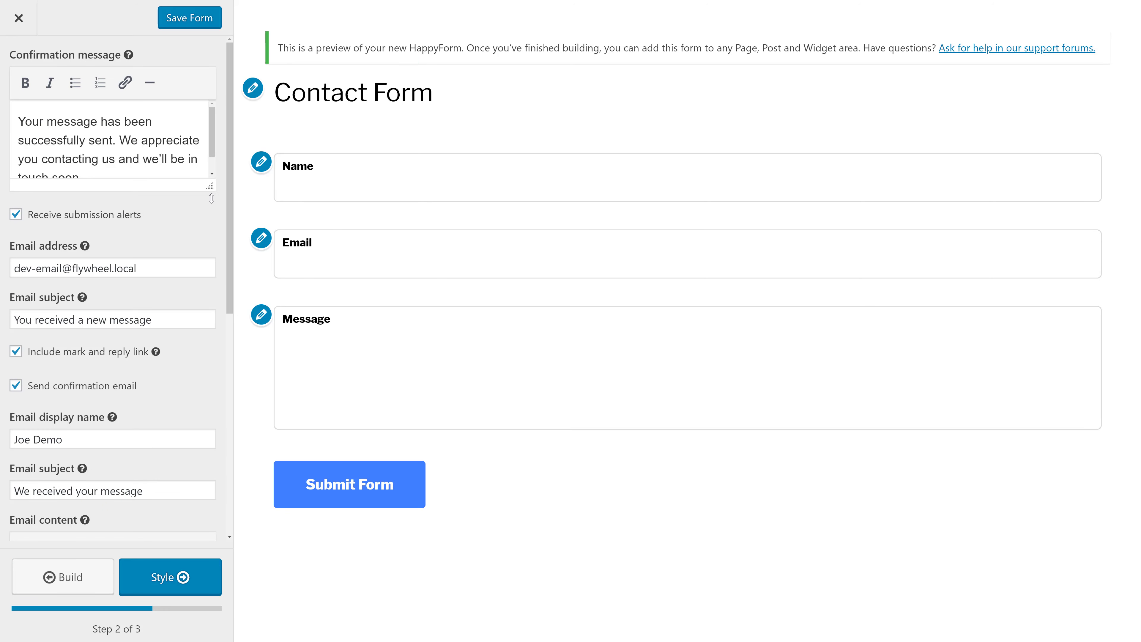
pyautogui.moveTo(210, 186); pyautogui.dragTo(217, 212)
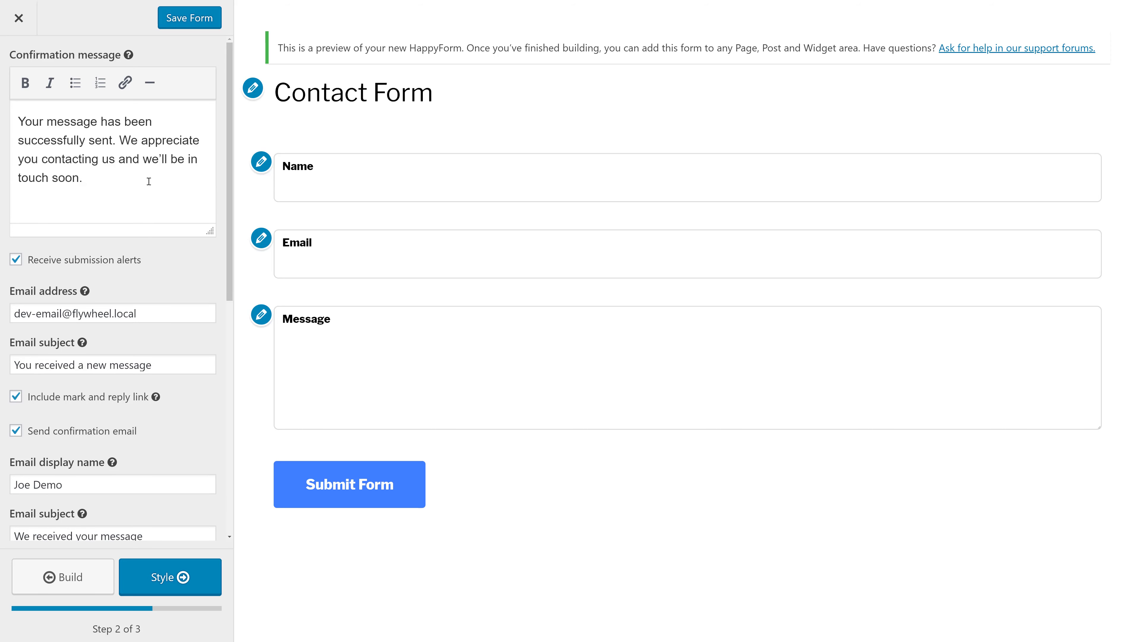
pyautogui.moveTo(149, 182); pyautogui.dragTo(57, 121)
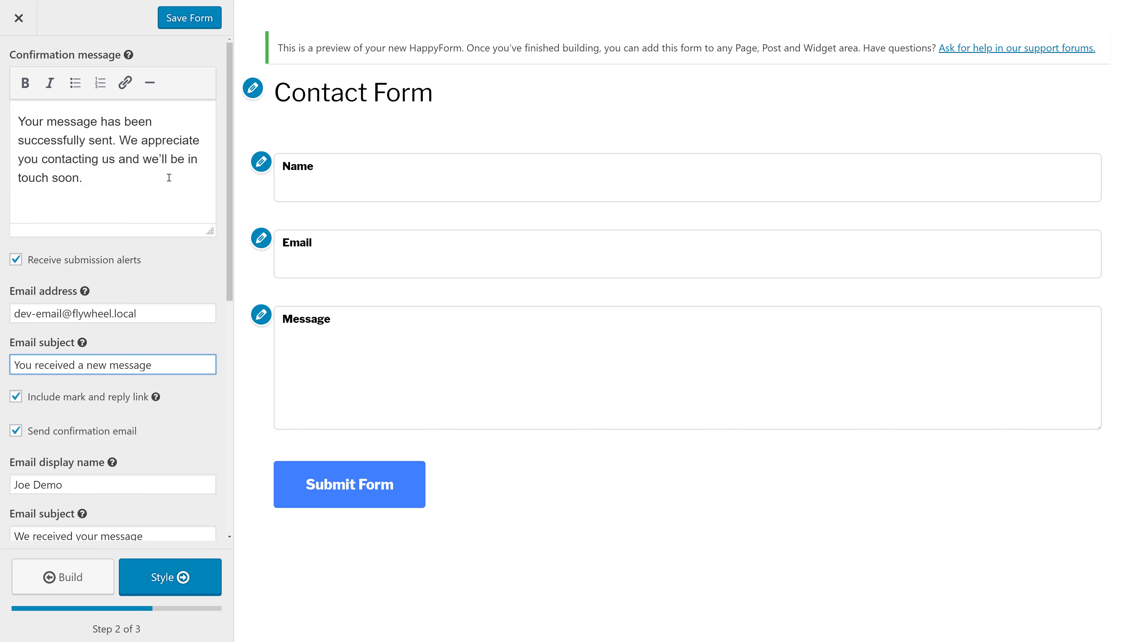
pyautogui.click(126, 264)
pyautogui.click(126, 264)
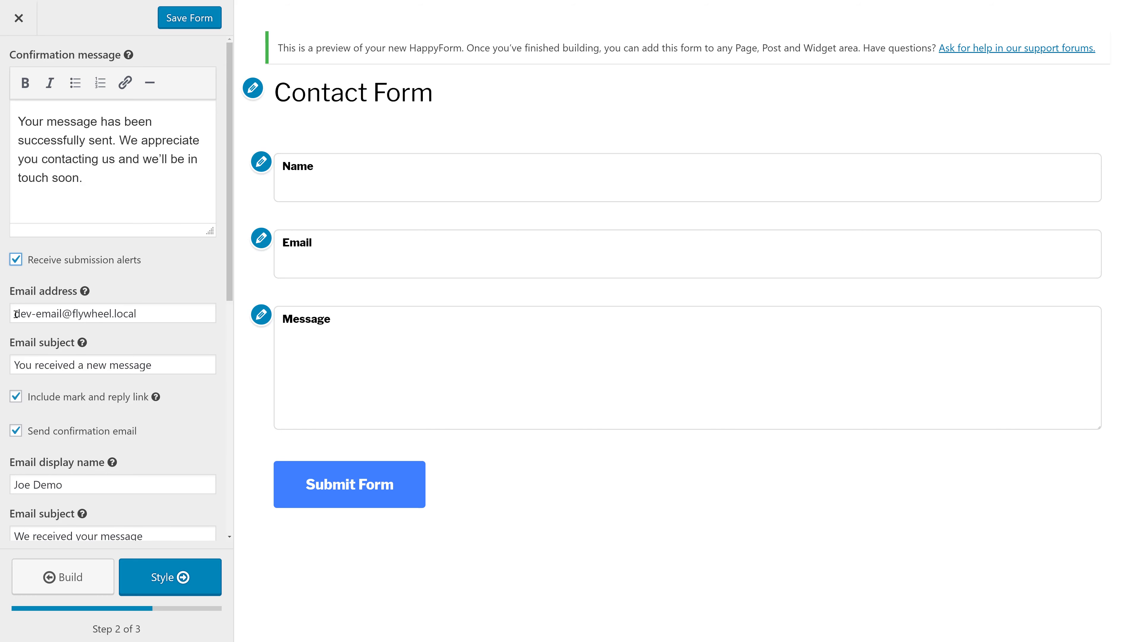
pyautogui.moveTo(10, 316); pyautogui.dragTo(160, 311)
pyautogui.click(166, 314)
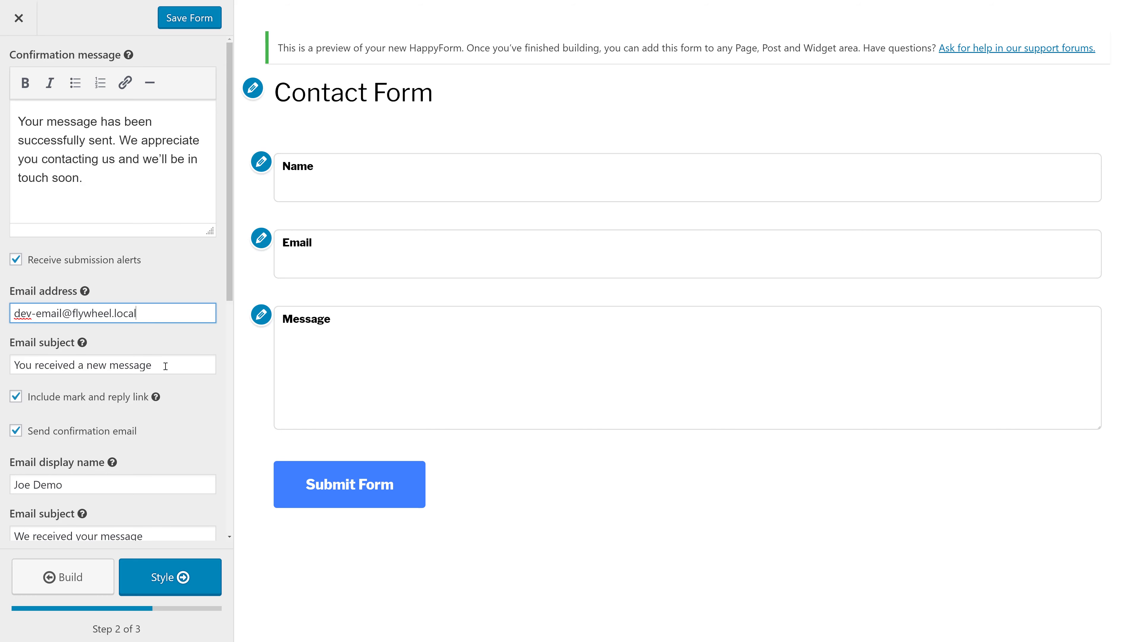
pyautogui.moveTo(166, 366); pyautogui.dragTo(2, 358)
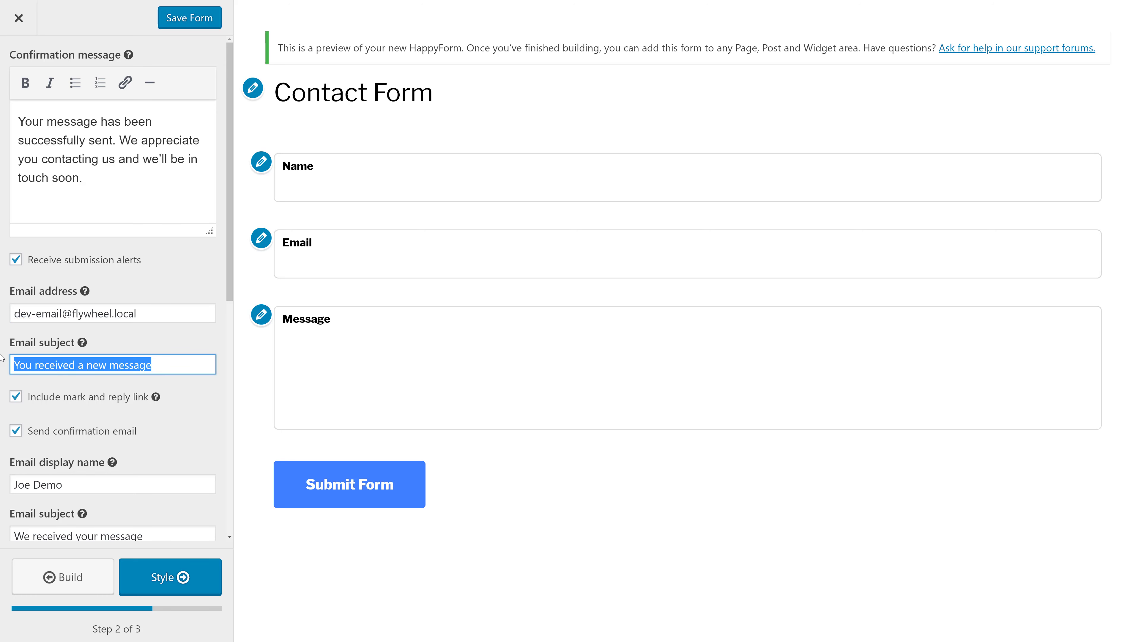
# - Set the email subject to 'Contact from HappyForms'
pyautogui.write('CONT')
pyautogui.press('BackSpace')
pyautogui.press('BackSpace')
pyautogui.press('BackSpace')
pyautogui.write('o')
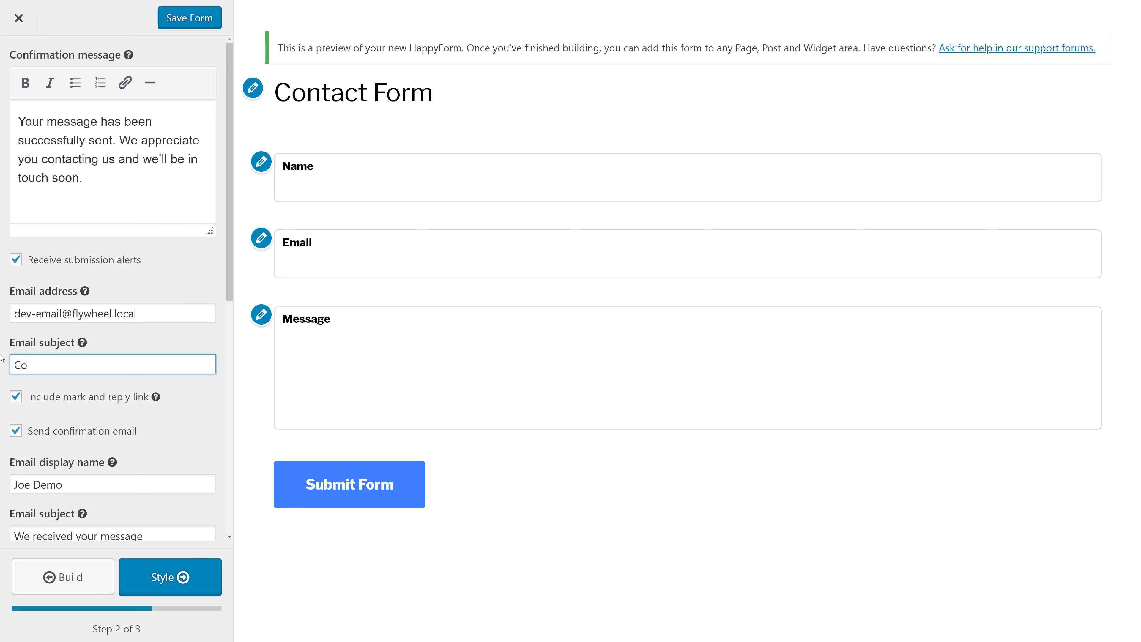
pyautogui.write('nat')
pyautogui.press('BackSpace')
pyautogui.write('tact from HappyForms')
pyautogui.scroll(-3, 144, 309)
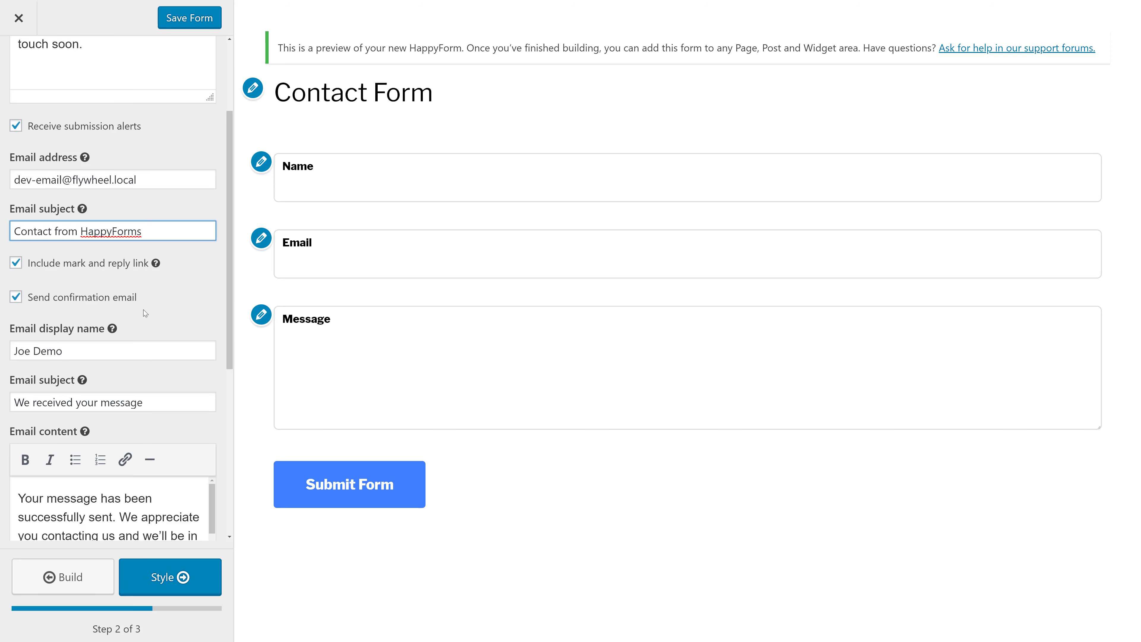
pyautogui.scroll(-1, 144, 310)
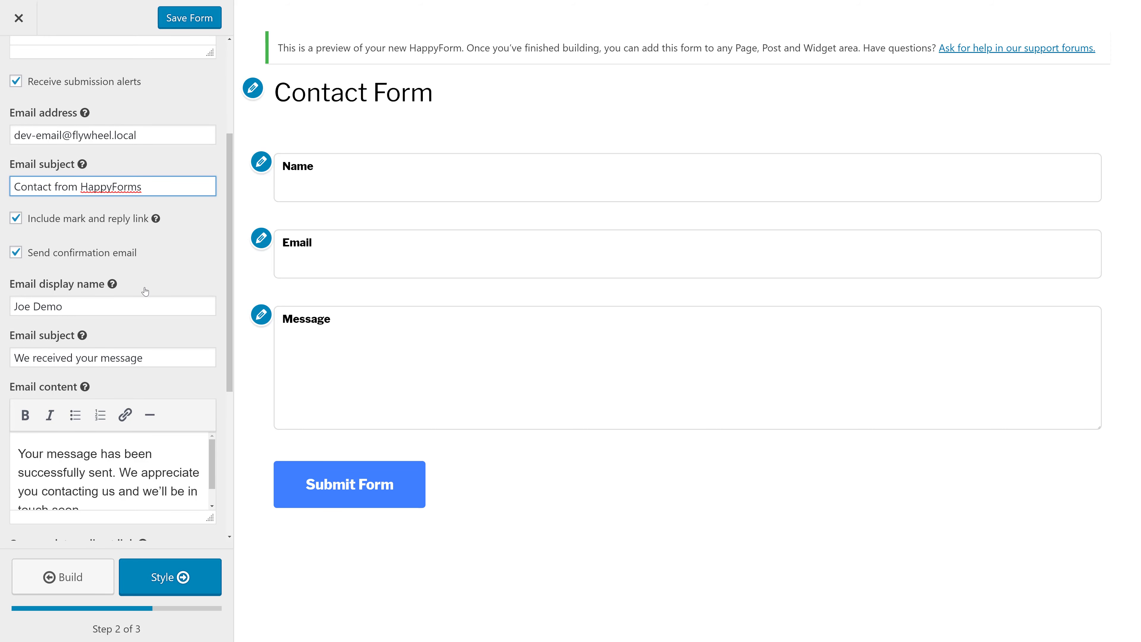
pyautogui.scroll(-1, 144, 291)
# - Replace the surname in the sender display name
pyautogui.click(124, 264)
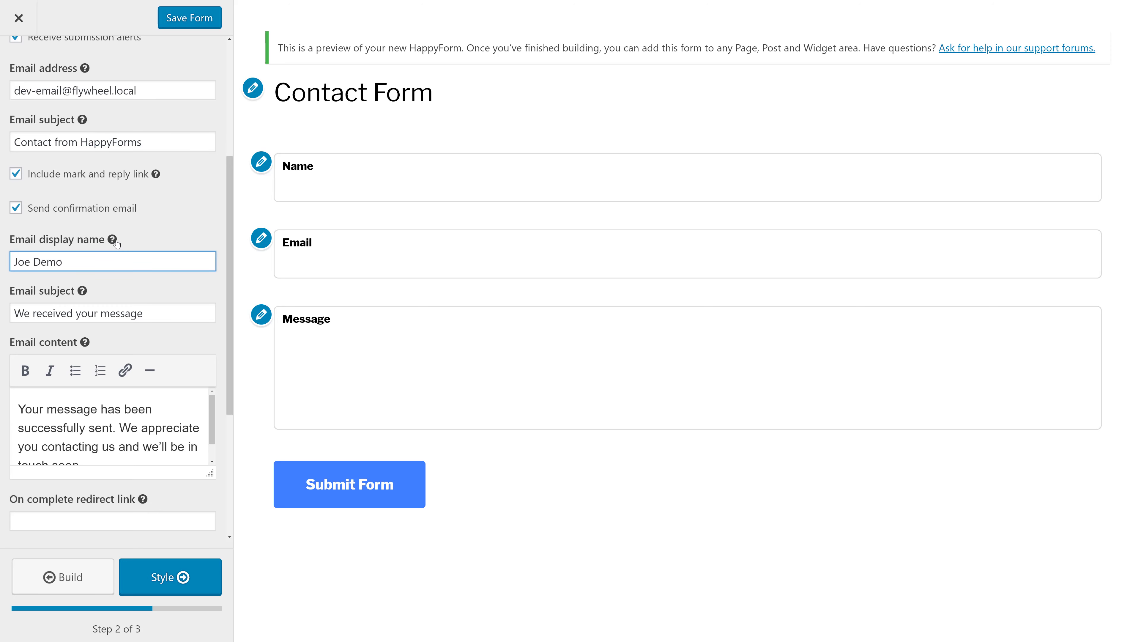
pyautogui.moveTo(115, 241)
pyautogui.moveTo(66, 263); pyautogui.dragTo(34, 263)
pyautogui.moveTo(111, 244)
pyautogui.write('Casabona')
# - Change the submit button label to 'Send'
pyautogui.scroll(-3, 140, 235)
pyautogui.doubleClick(140, 233)
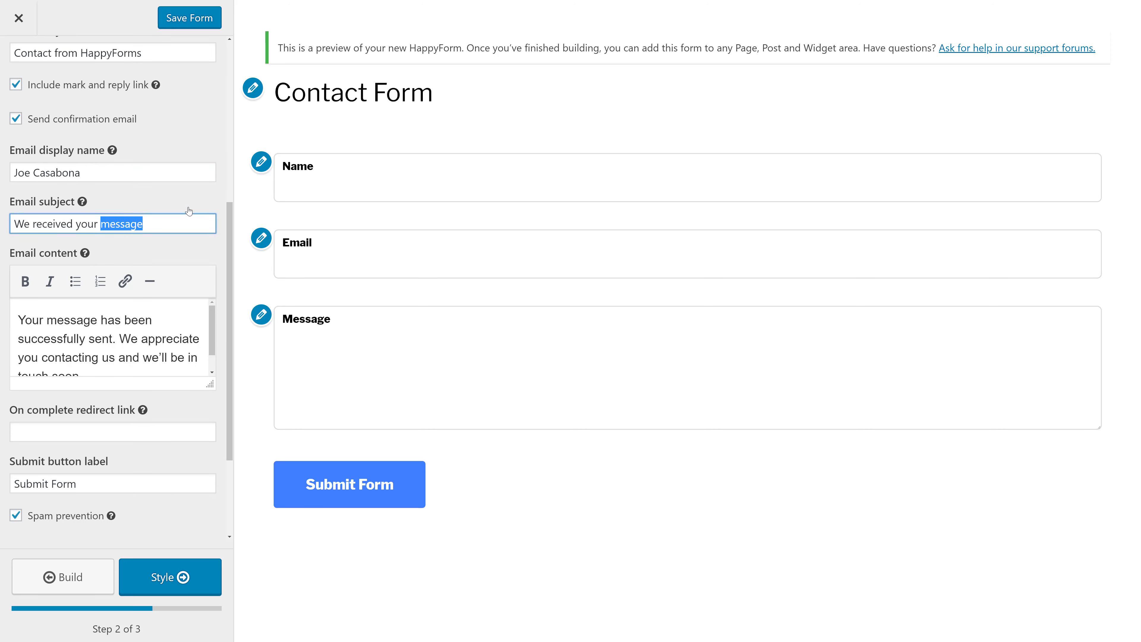
pyautogui.scroll(3, 148, 215)
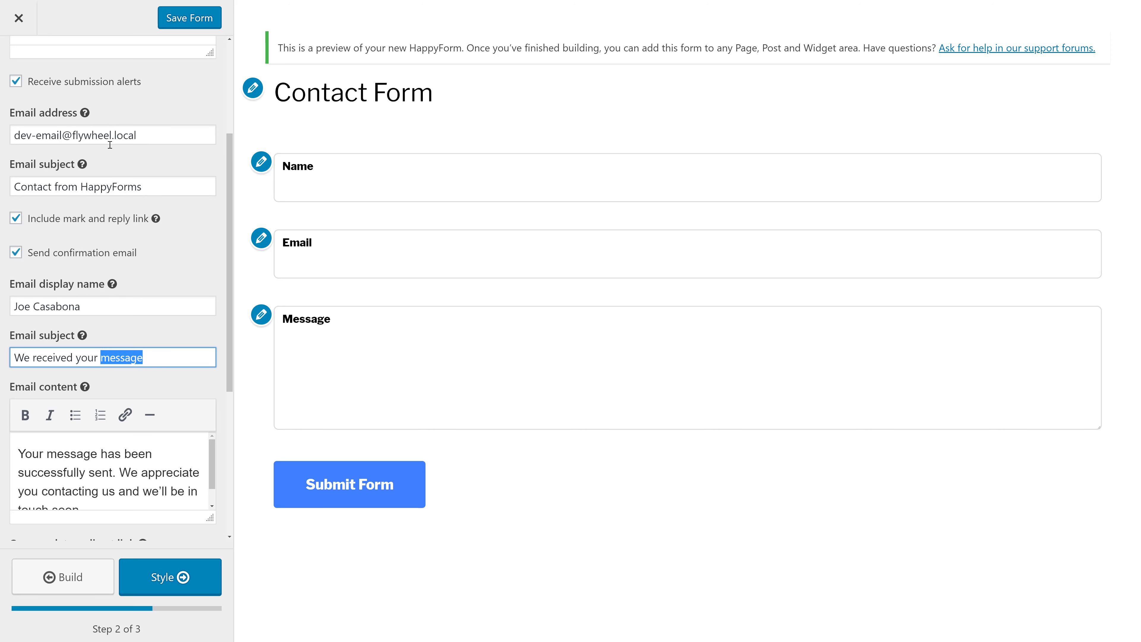
pyautogui.scroll(-2, 99, 201)
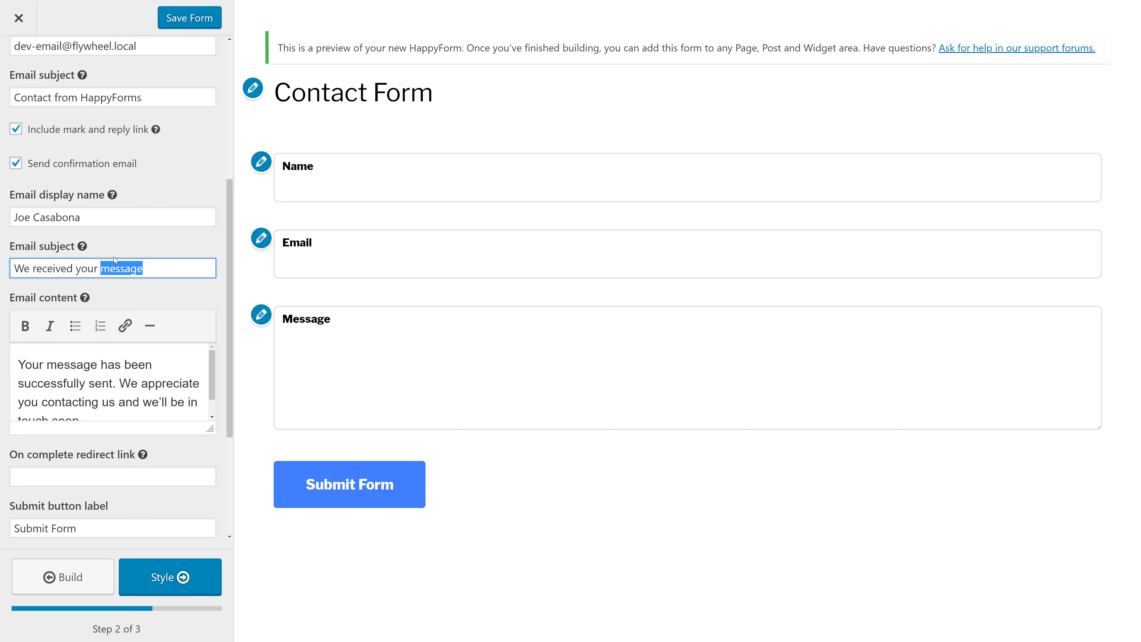
pyautogui.click(54, 269)
pyautogui.scroll(-1, 129, 370)
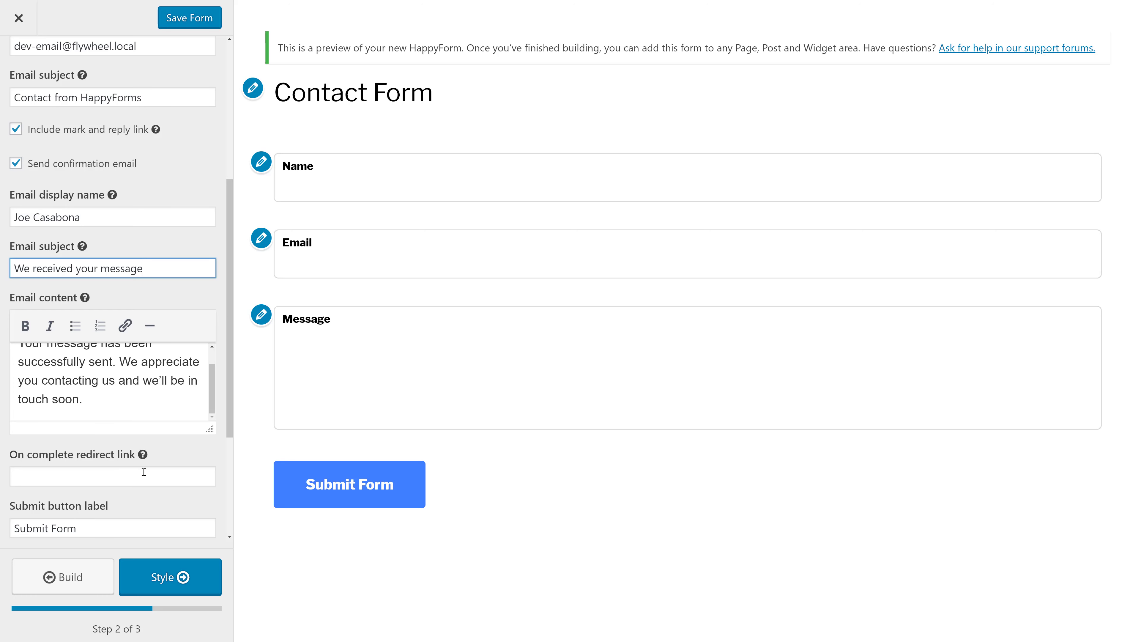
pyautogui.tripleClick(103, 525)
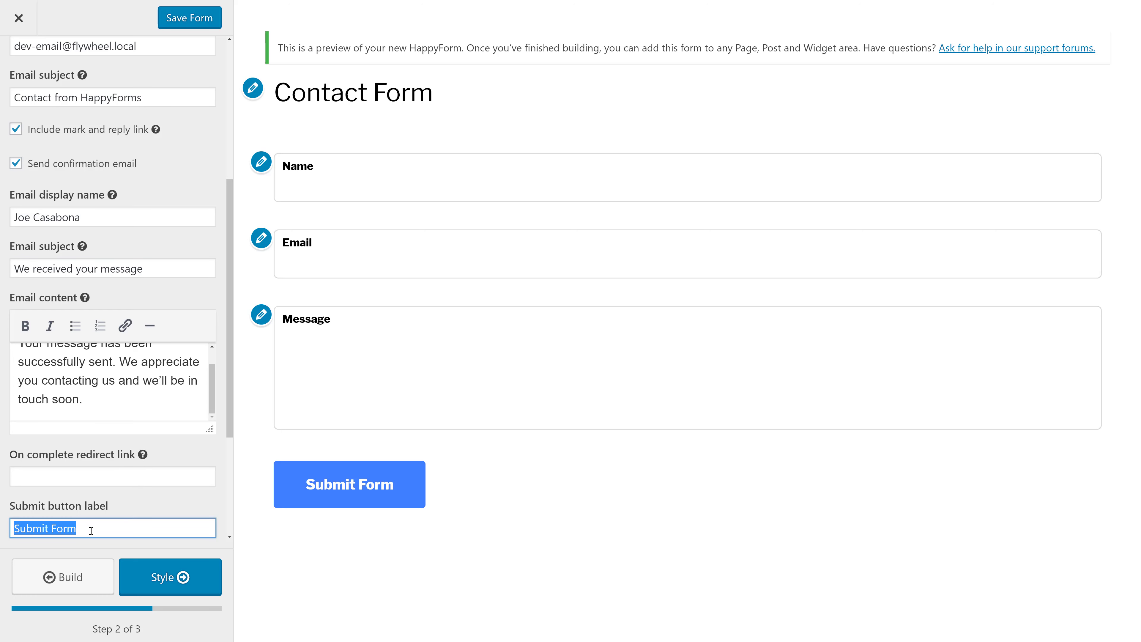
pyautogui.write('Send')
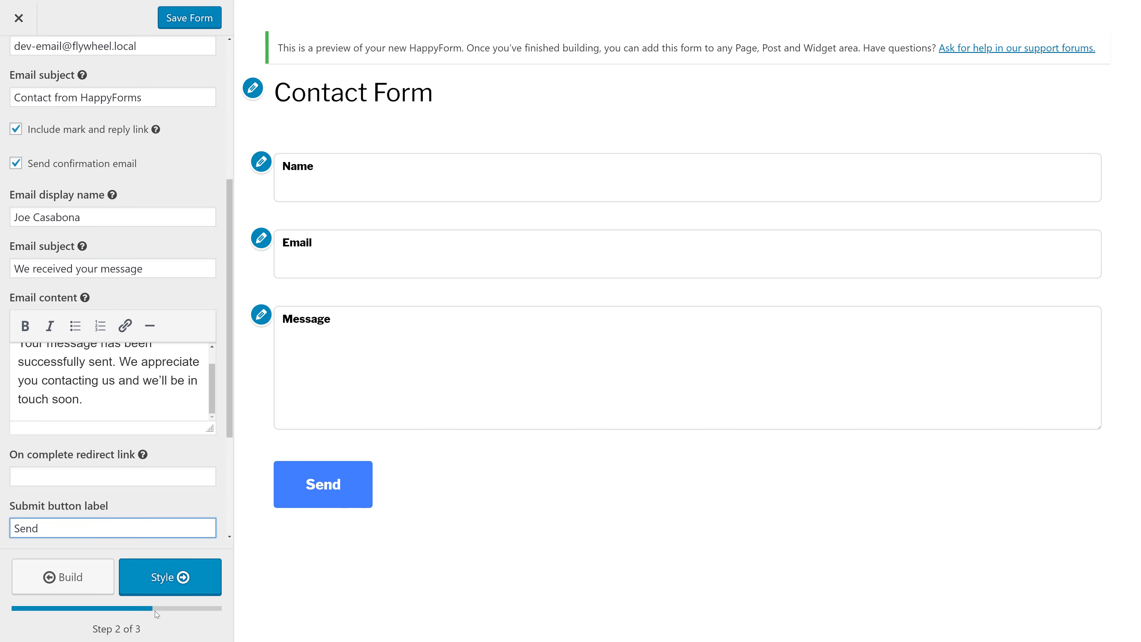
pyautogui.click(178, 583)
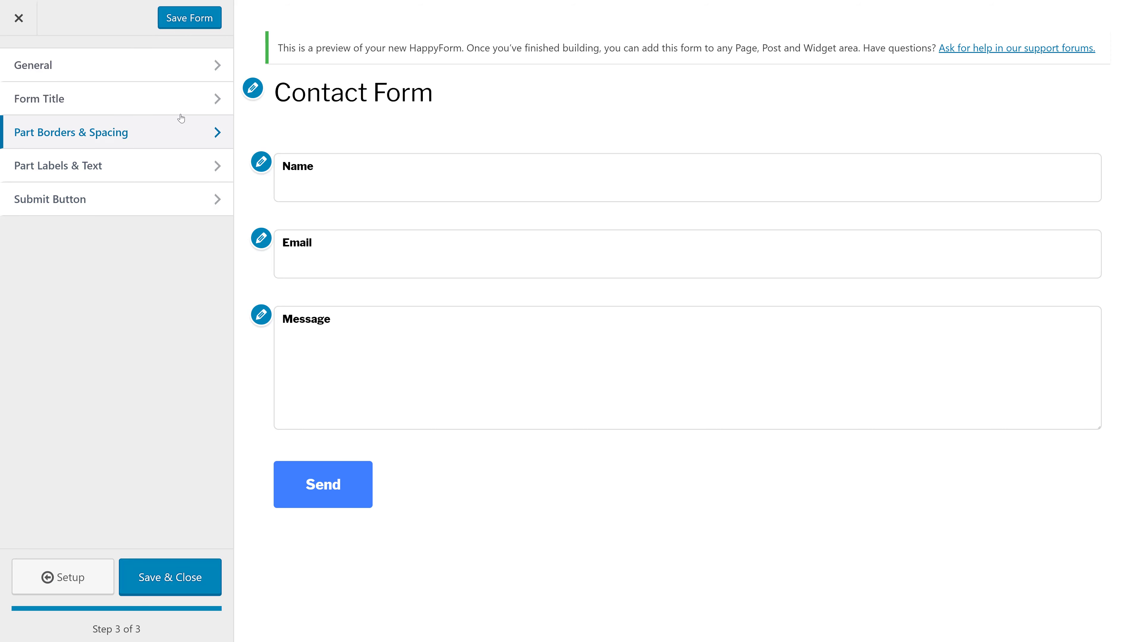
# - Reduce the Form width in General style settings from 100 to 60
pyautogui.click(179, 68)
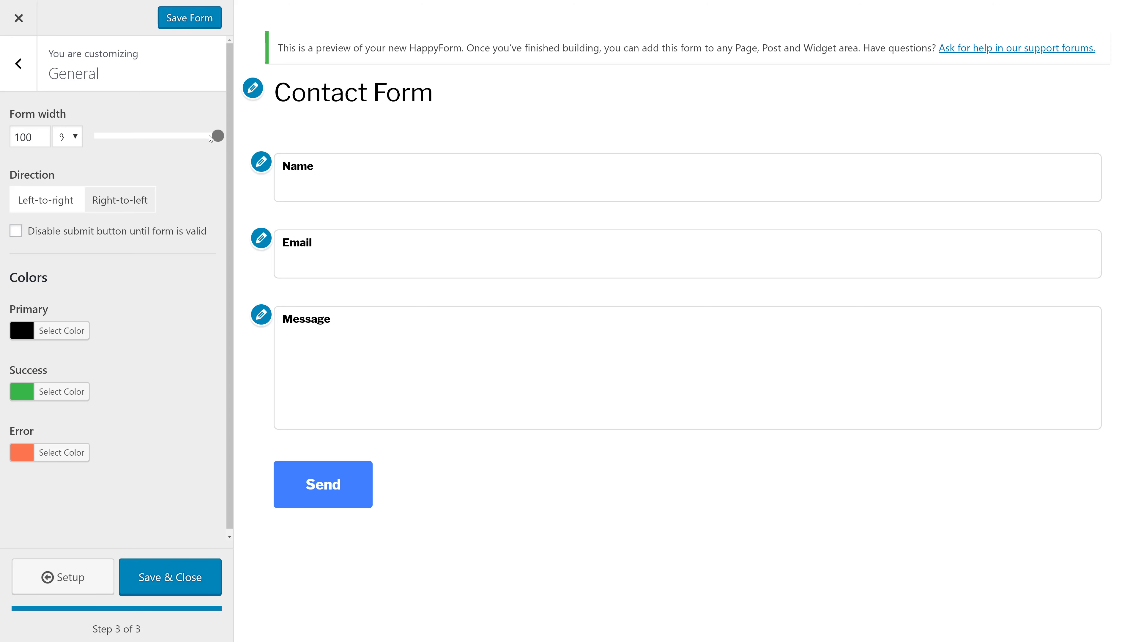
pyautogui.click(170, 134)
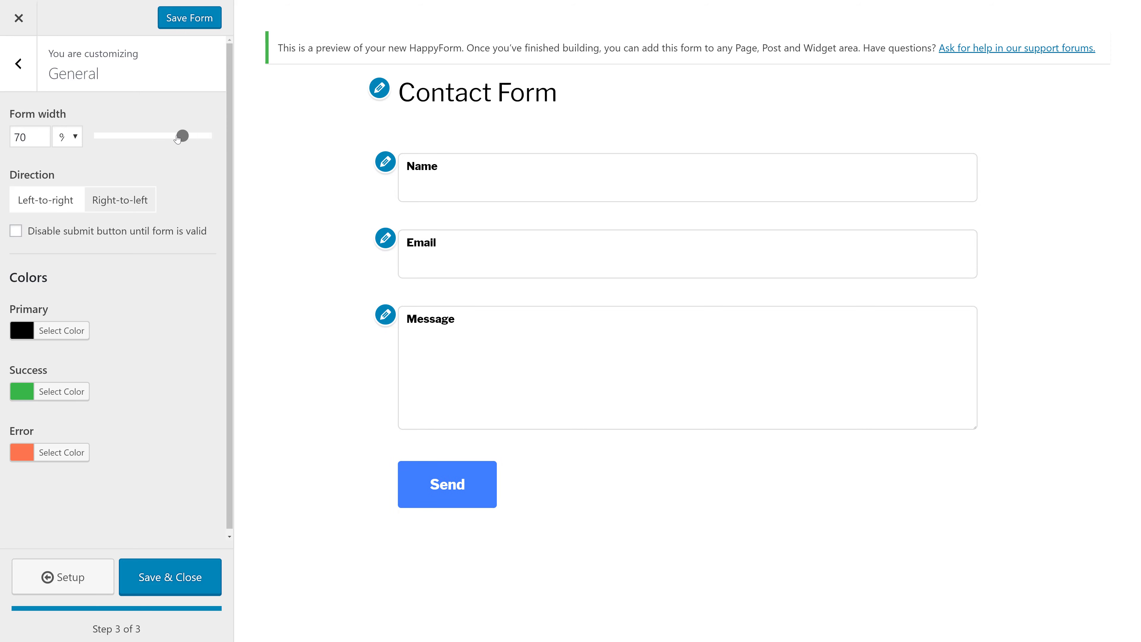
pyautogui.click(169, 137)
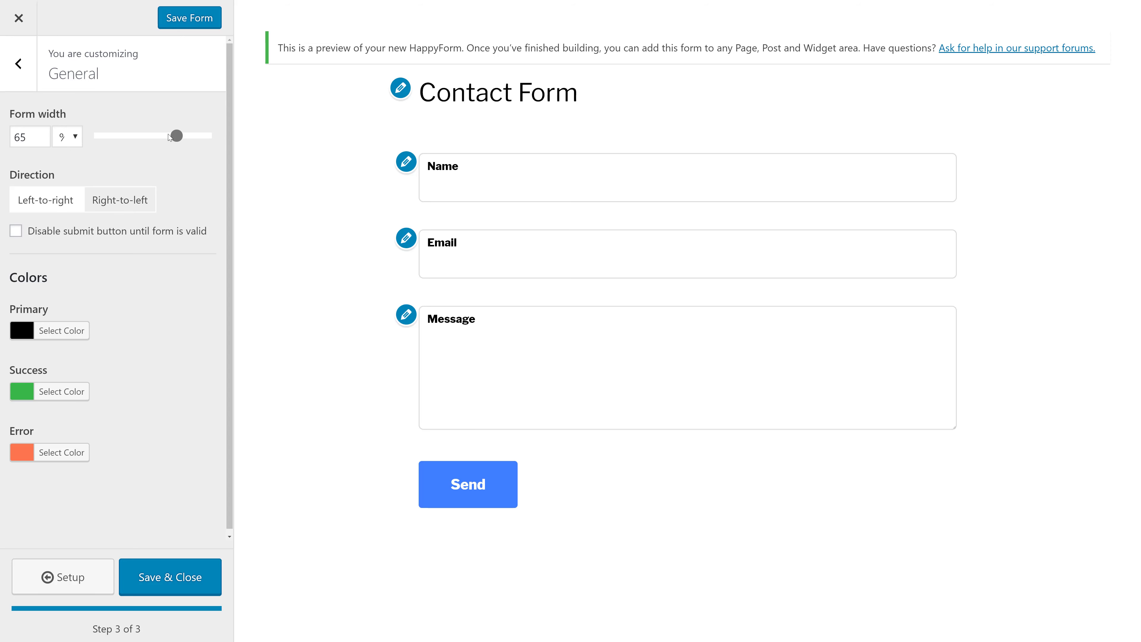
pyautogui.moveTo(168, 134); pyautogui.dragTo(163, 138)
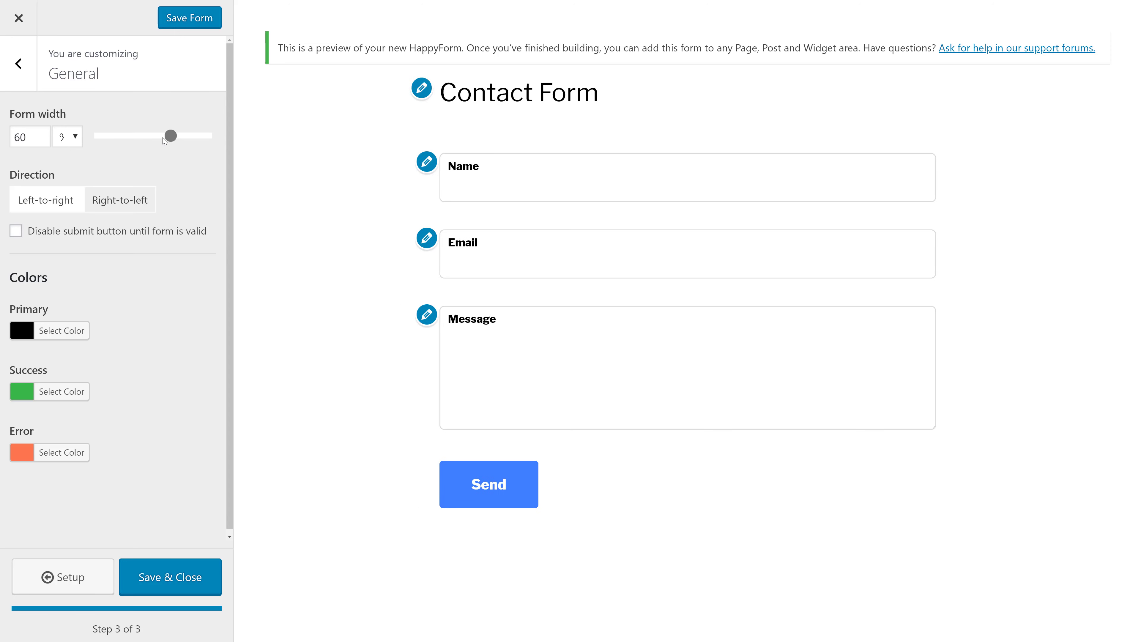
pyautogui.scroll(-1, 200, 249)
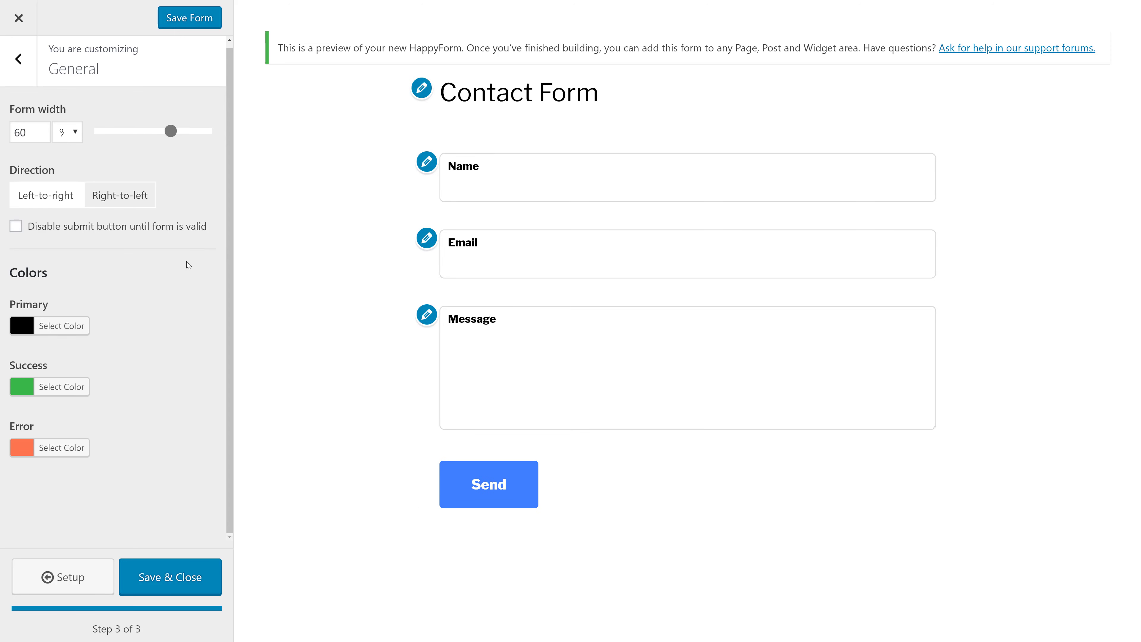
pyautogui.click(144, 232)
pyautogui.click(144, 232)
pyautogui.click(18, 60)
# - Hide the Contact Form title, leave its alignment on Left, and return to the style sections
pyautogui.click(71, 99)
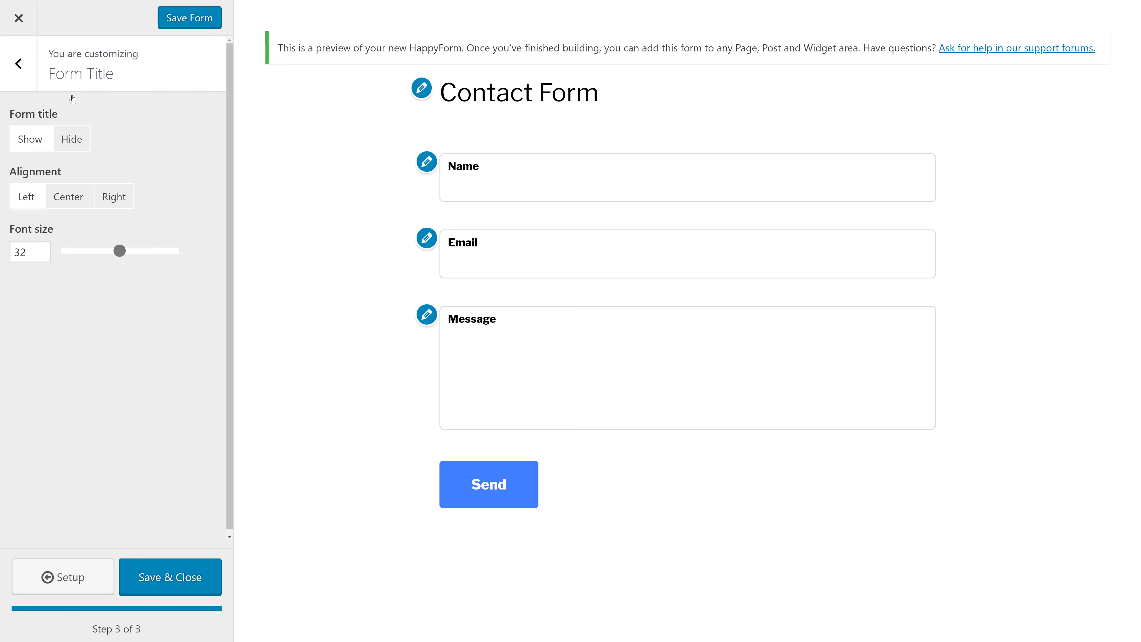
pyautogui.click(82, 144)
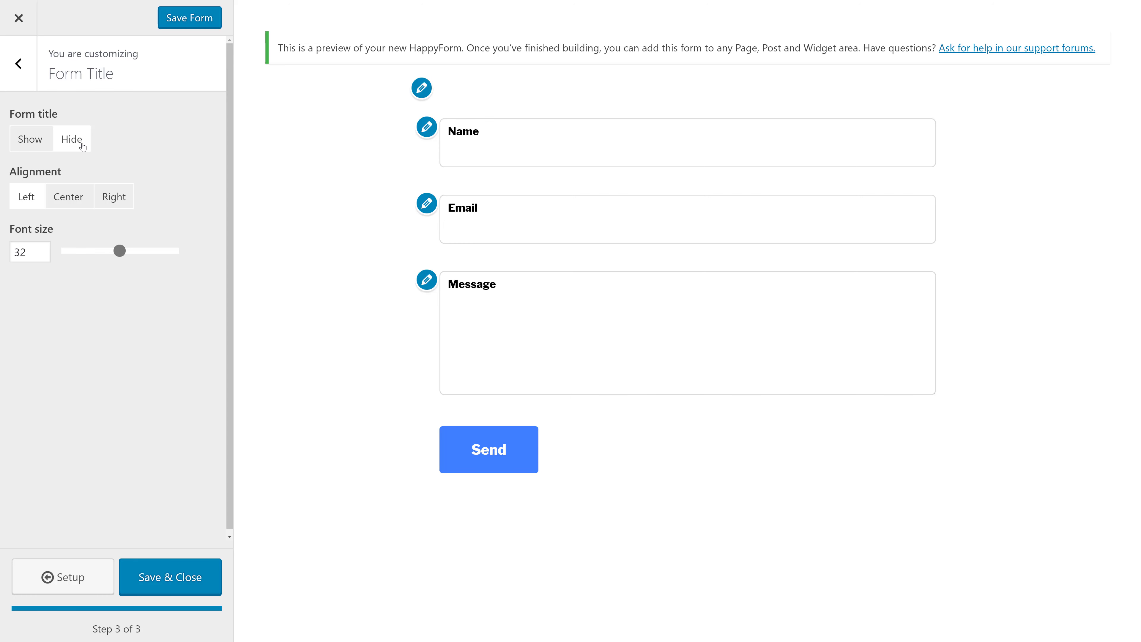
pyautogui.click(82, 200)
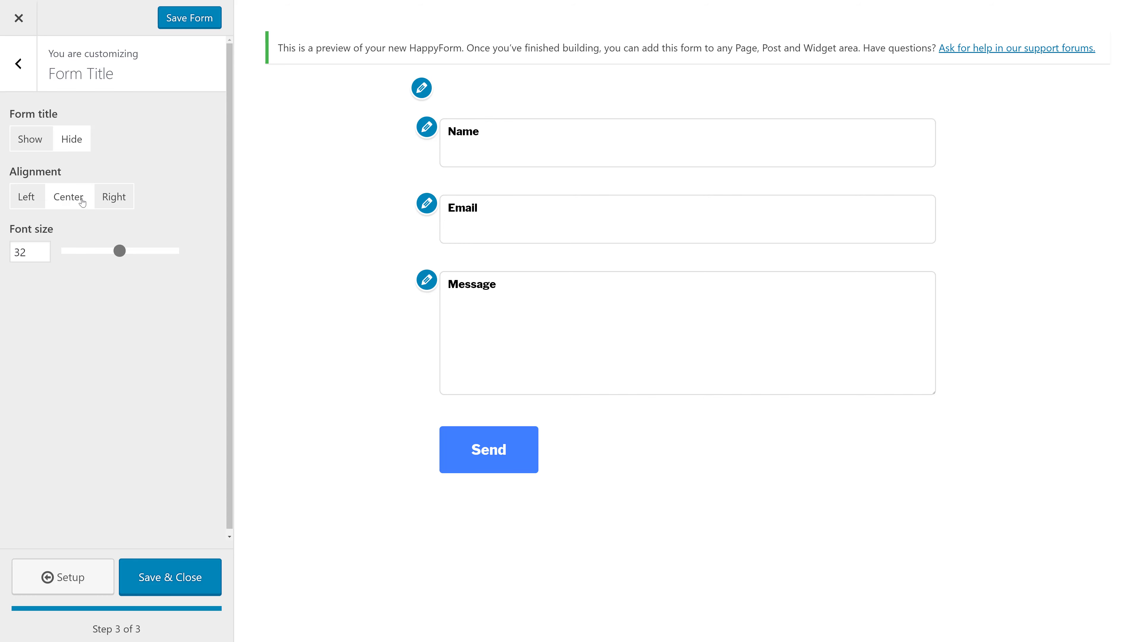
pyautogui.click(32, 199)
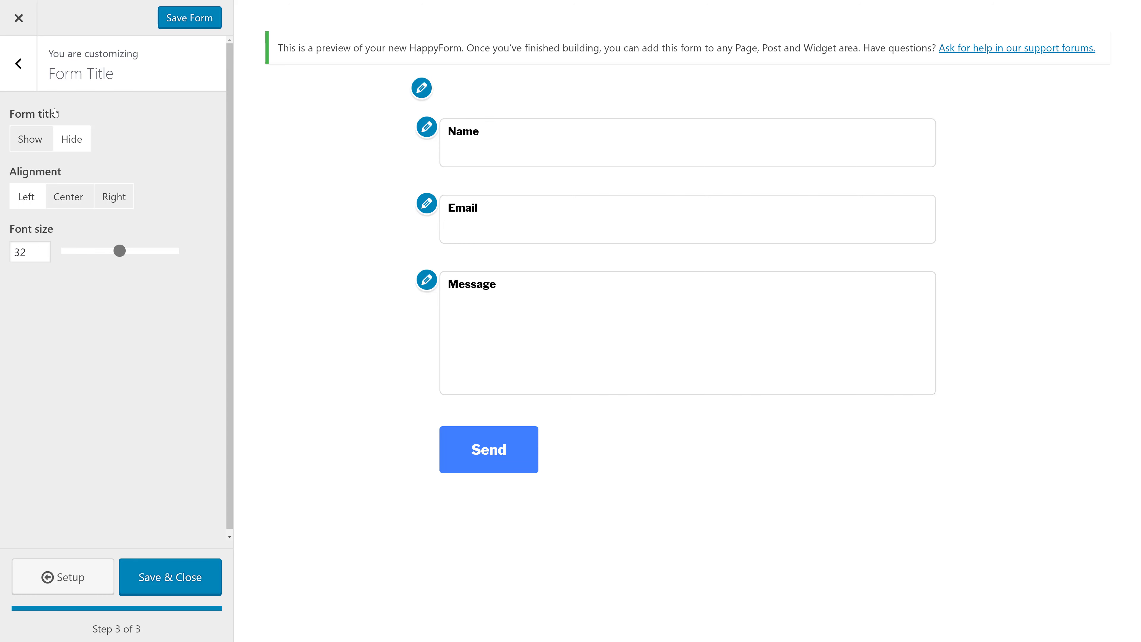
pyautogui.click(17, 63)
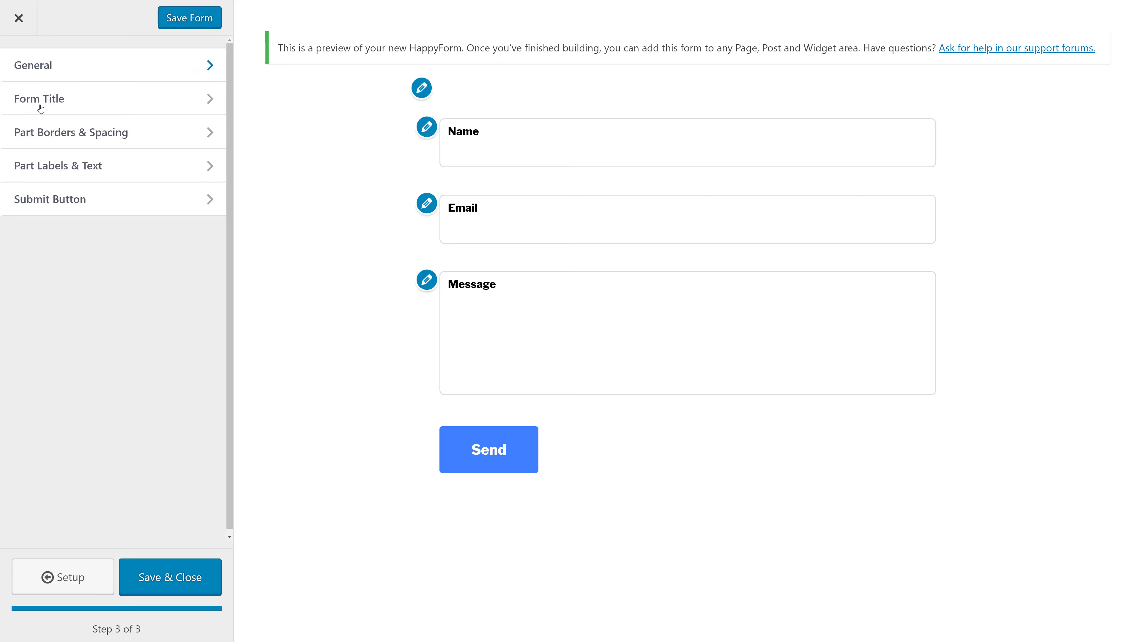
pyautogui.click(71, 111)
pyautogui.click(18, 64)
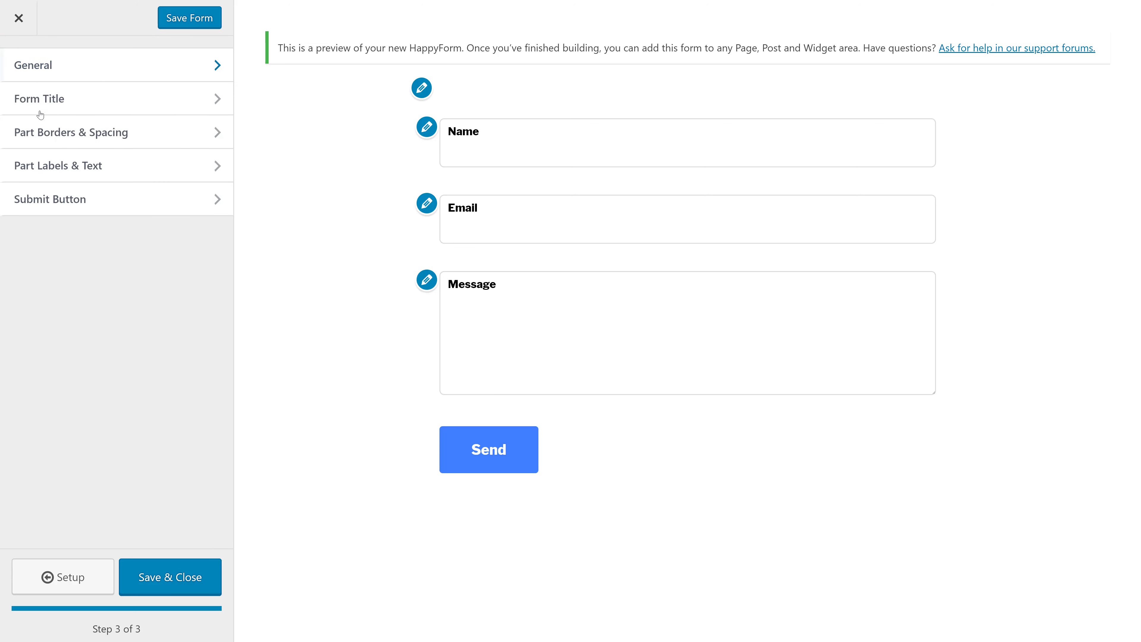
pyautogui.click(60, 143)
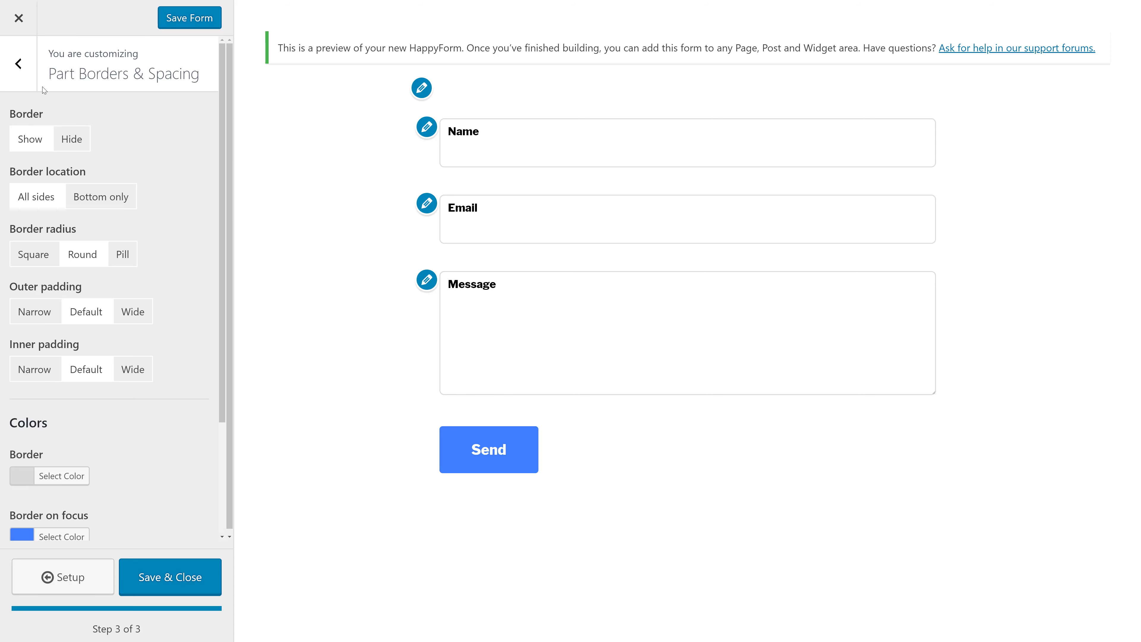
pyautogui.scroll(-3, 85, 183)
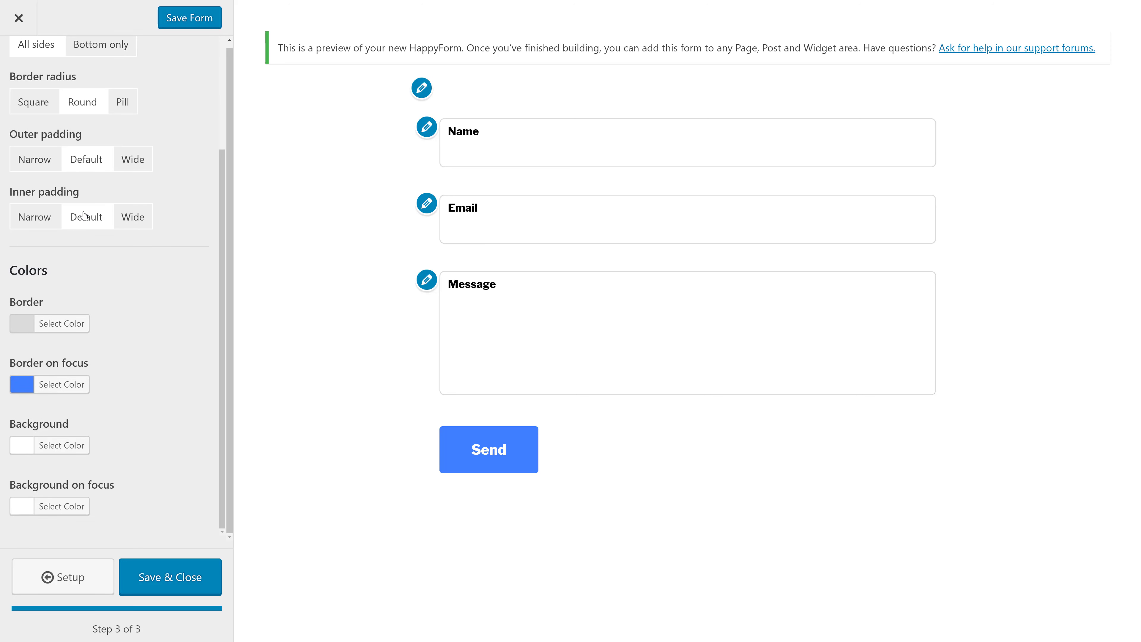
pyautogui.scroll(3, 90, 158)
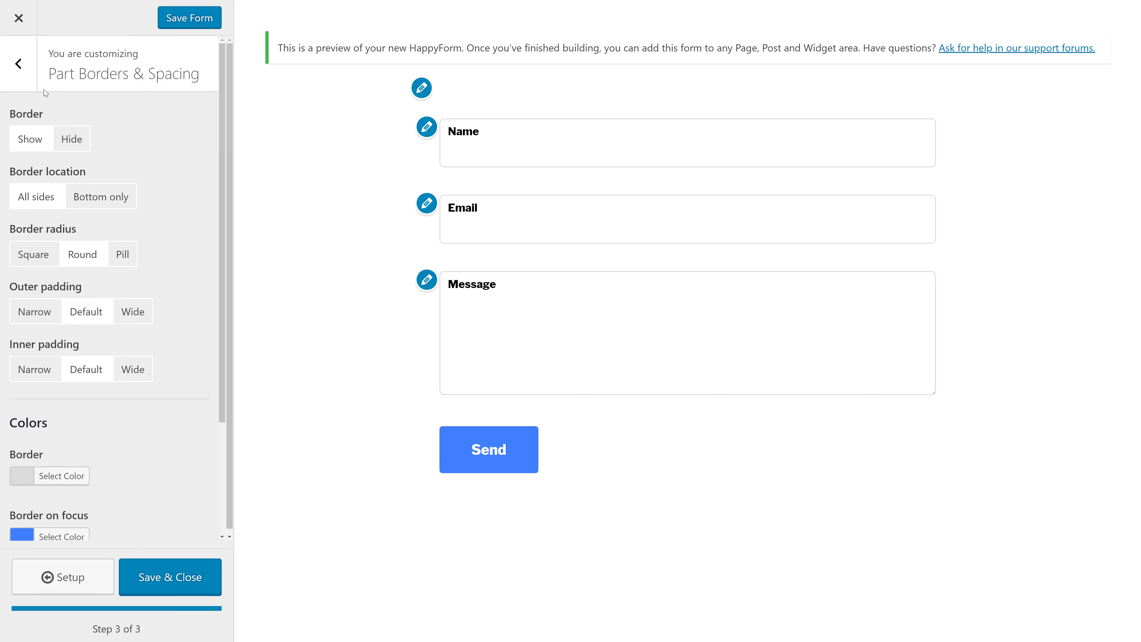
pyautogui.click(23, 66)
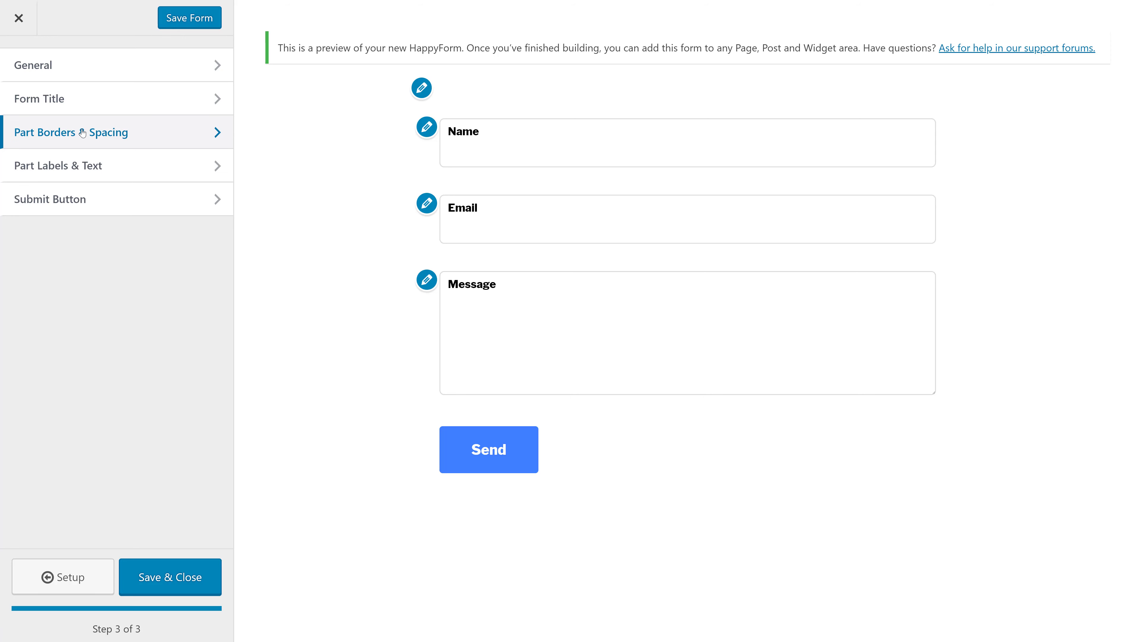
pyautogui.click(88, 165)
pyautogui.click(95, 117)
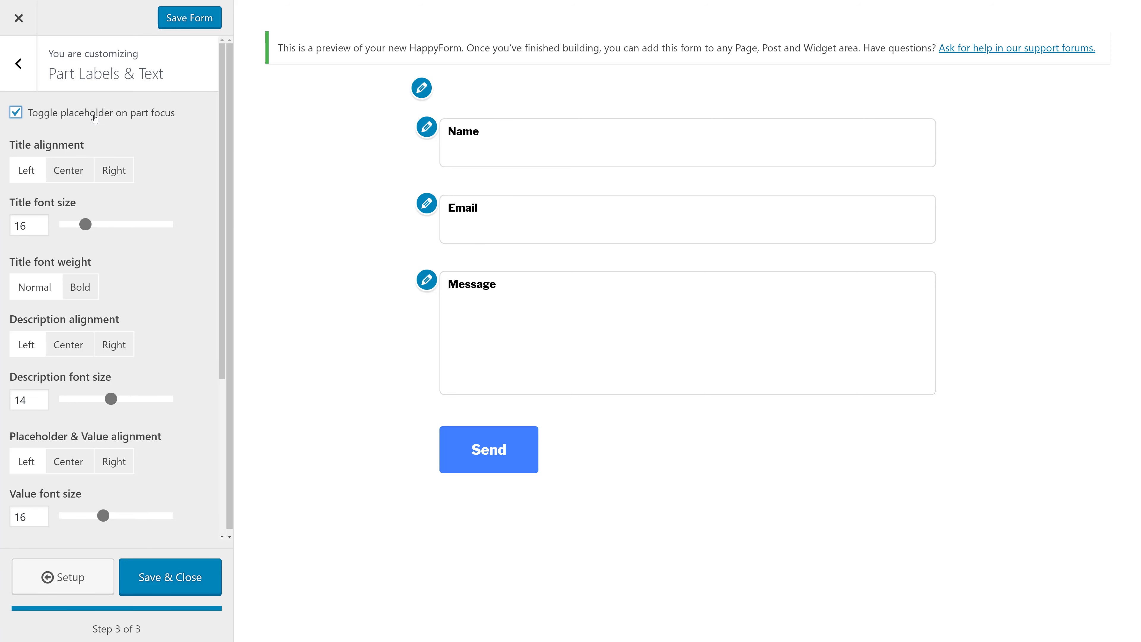
pyautogui.click(97, 119)
pyautogui.scroll(-5, 99, 124)
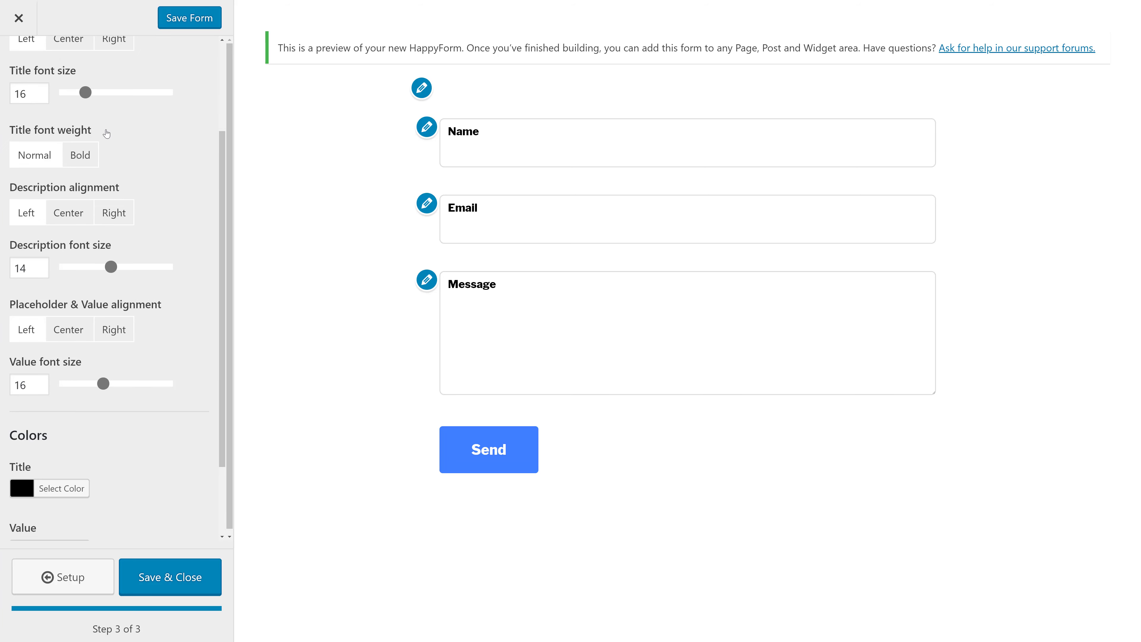
pyautogui.scroll(5, 67, 99)
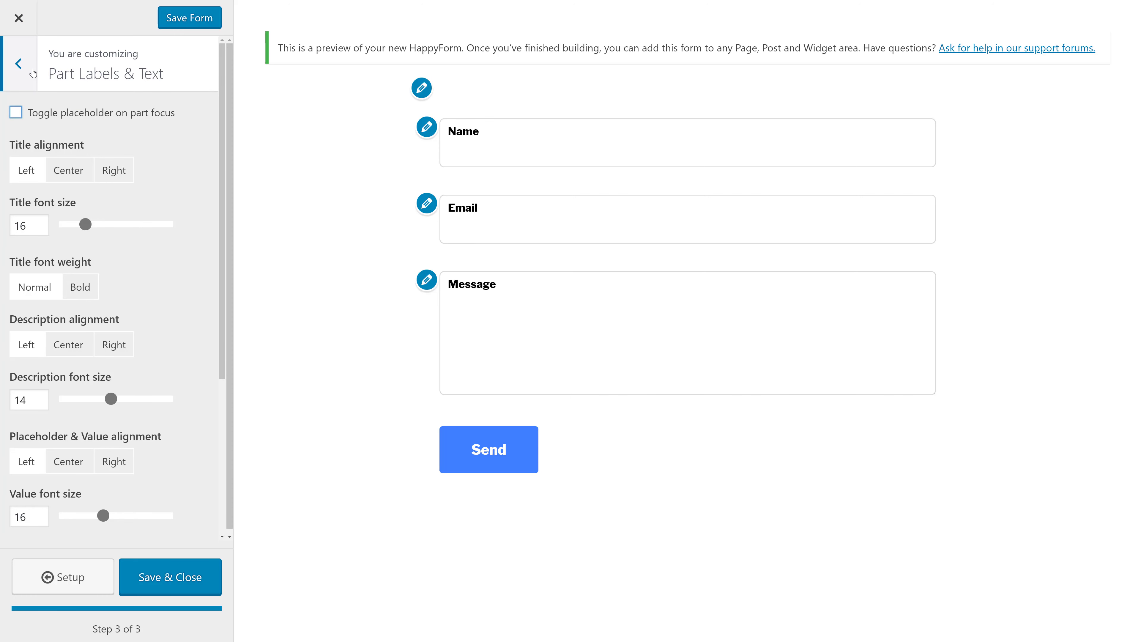
pyautogui.click(33, 73)
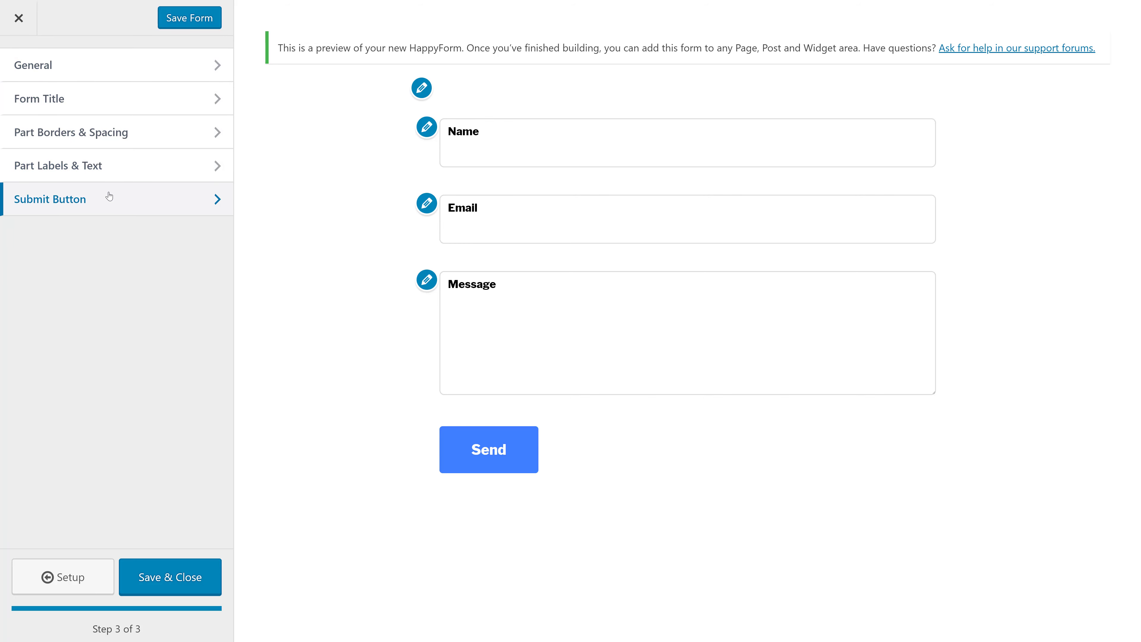
# - Give the Send button an orange background and save the form with Save & Close
pyautogui.click(107, 197)
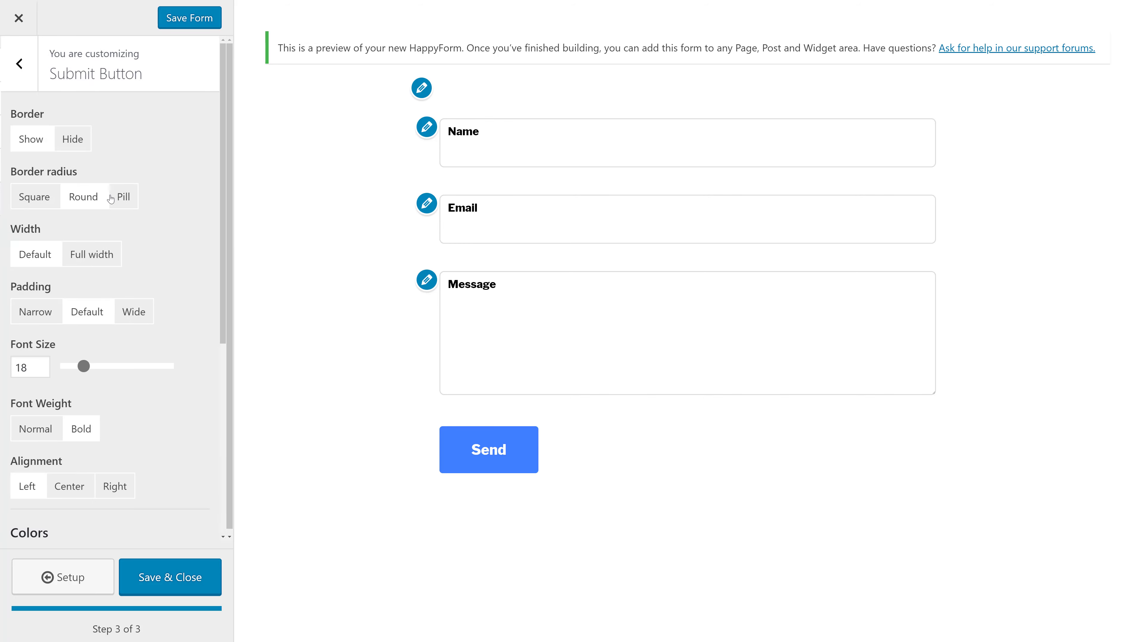
pyautogui.scroll(-6, 153, 167)
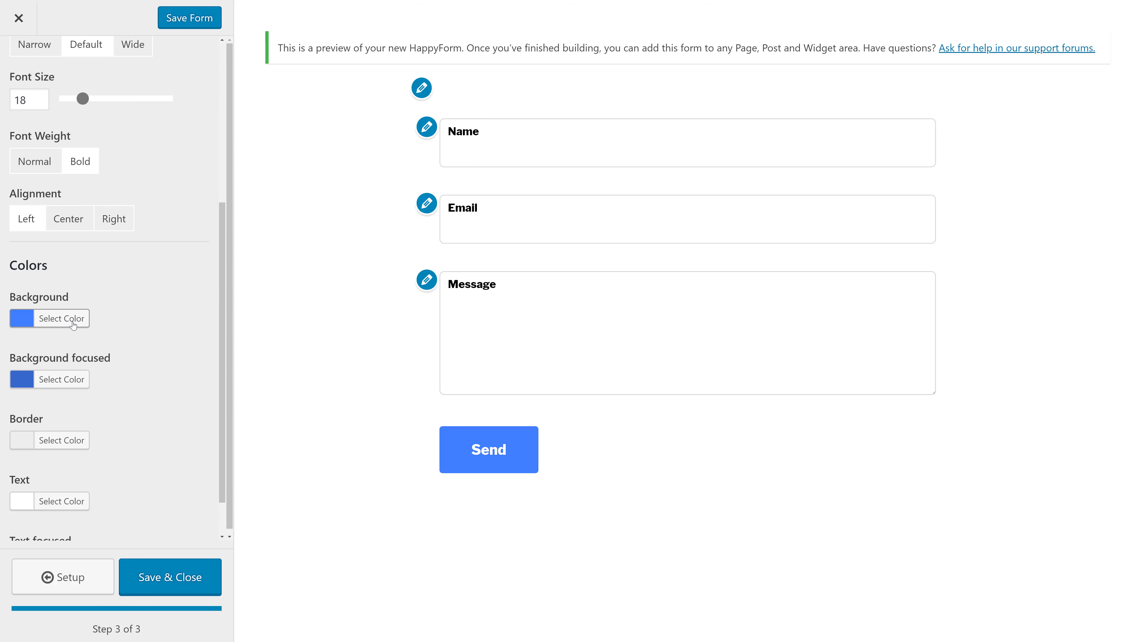
pyautogui.click(74, 325)
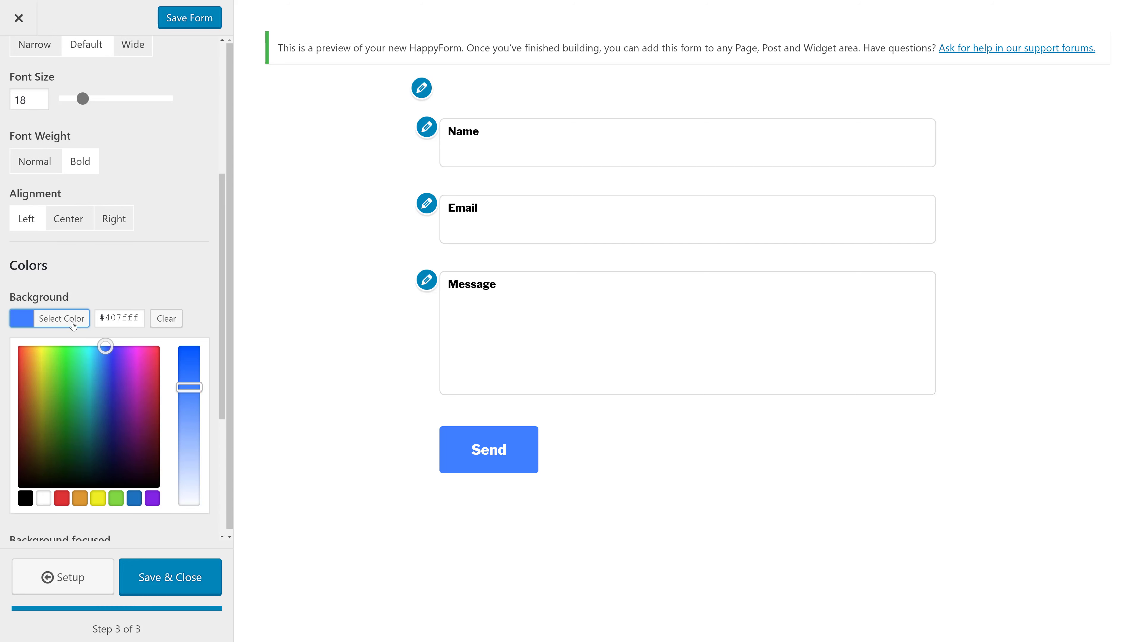
pyautogui.click(80, 499)
pyautogui.click(151, 262)
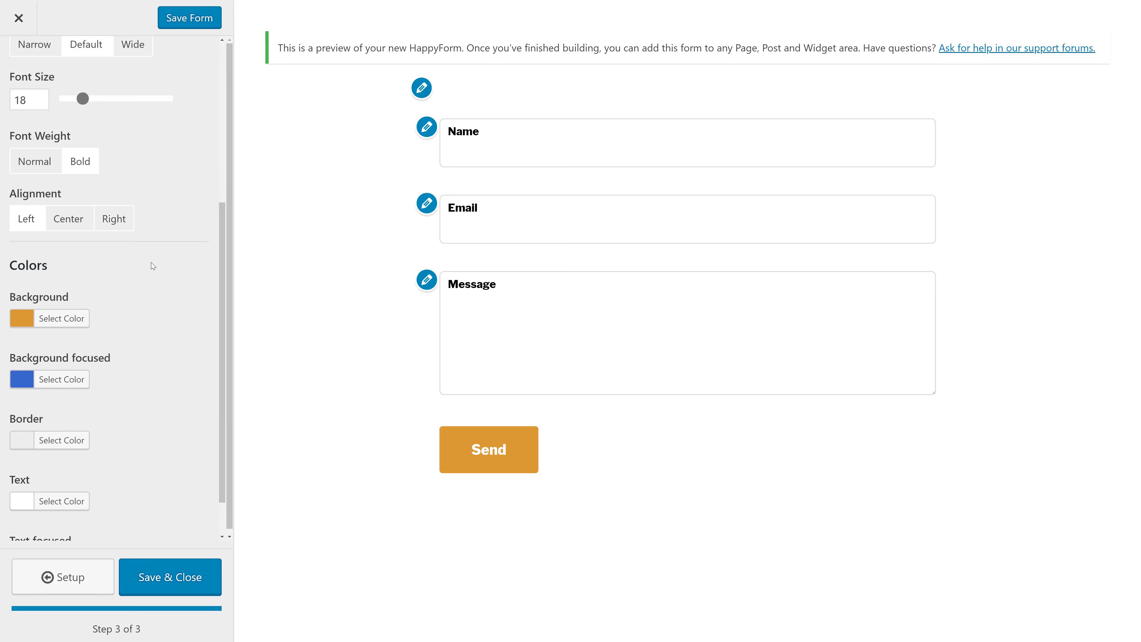
pyautogui.scroll(6, 150, 265)
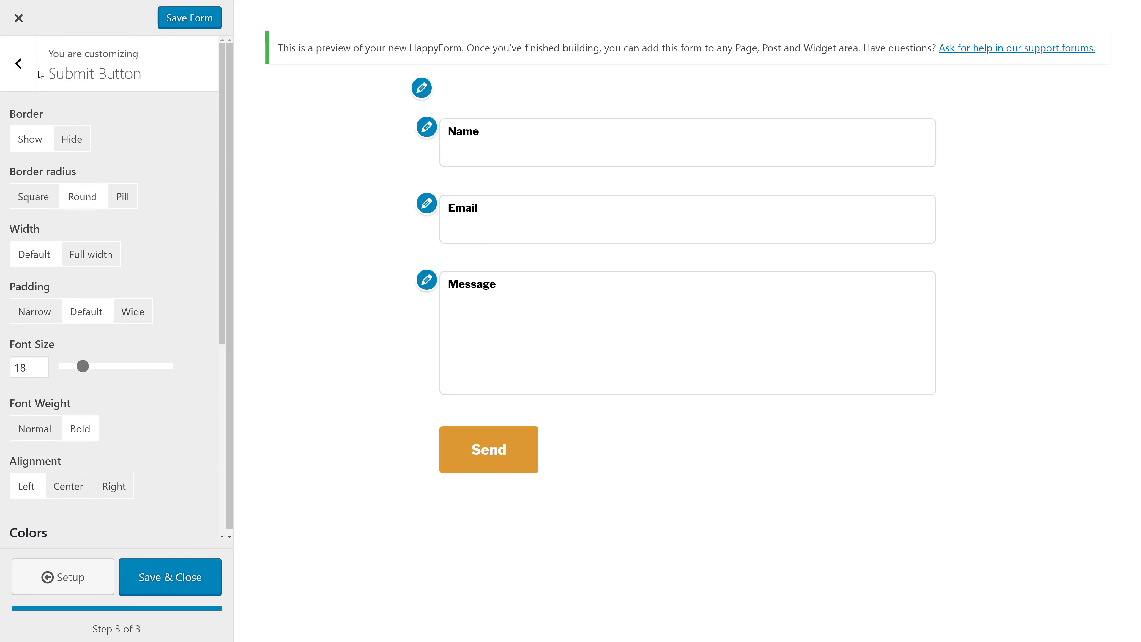
pyautogui.click(22, 67)
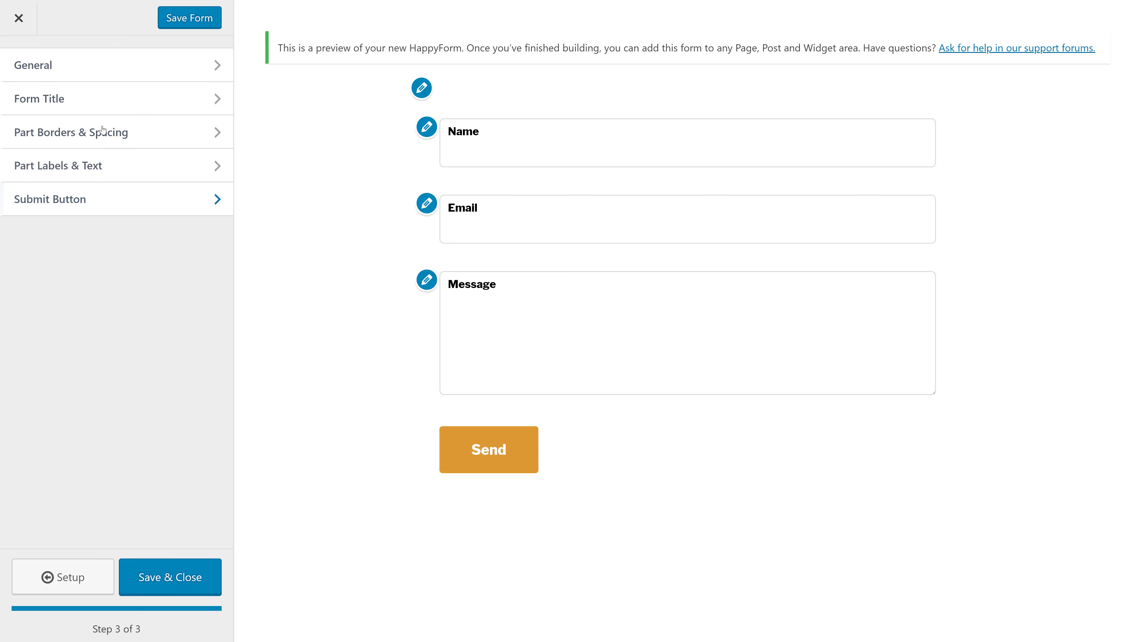
pyautogui.click(187, 583)
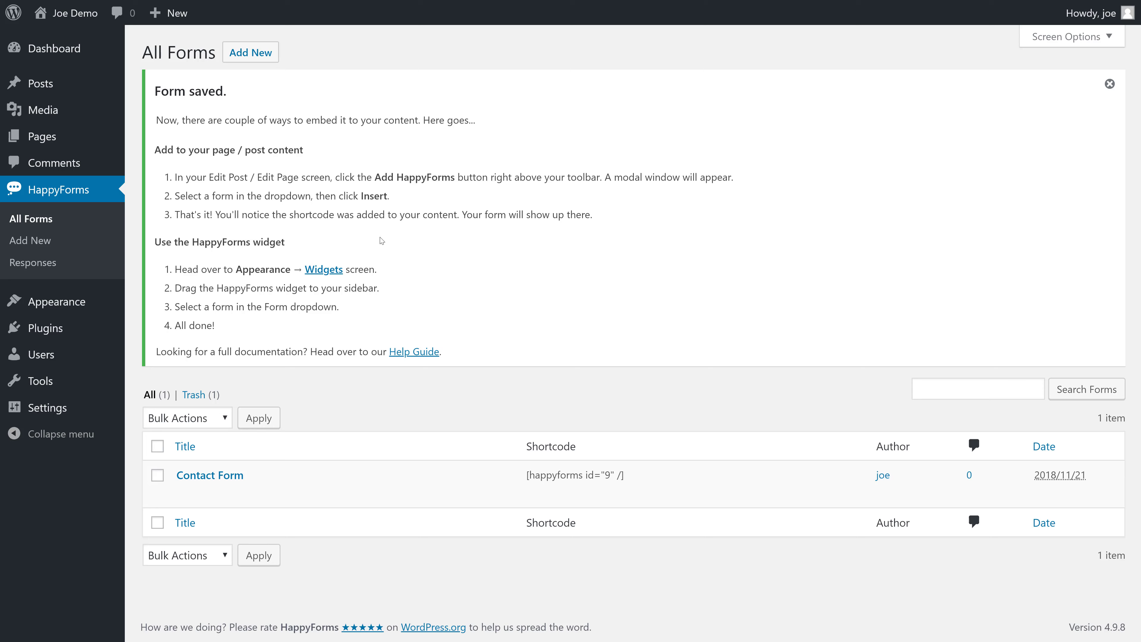
# - Dismiss the 'Form saved.' notice on the All Forms page
pyautogui.moveTo(680, 483)
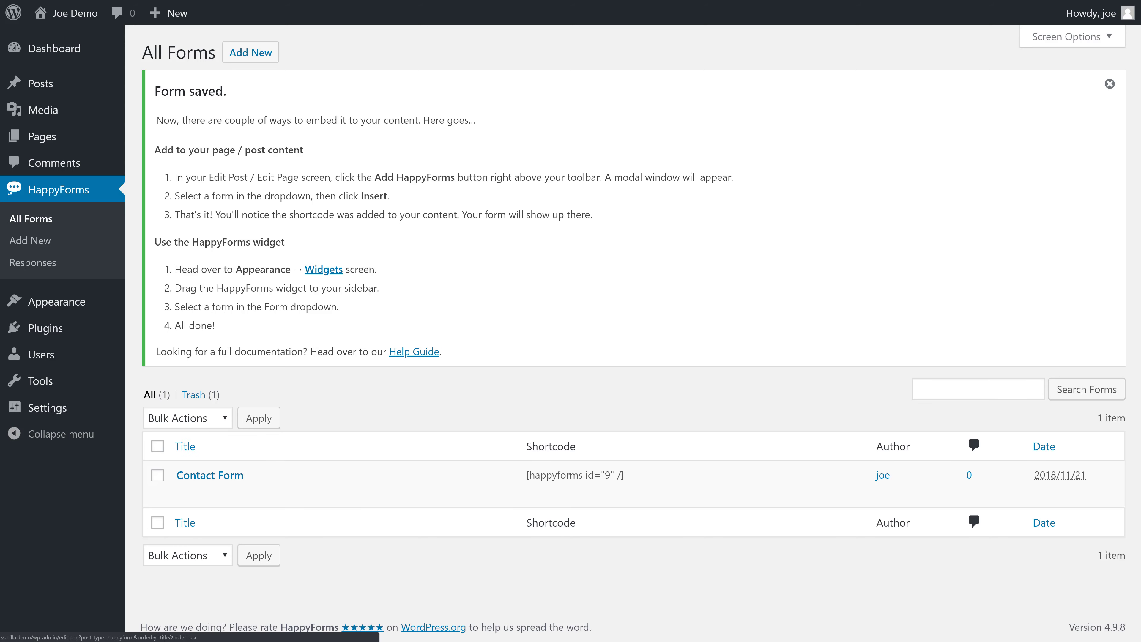
pyautogui.click(1105, 90)
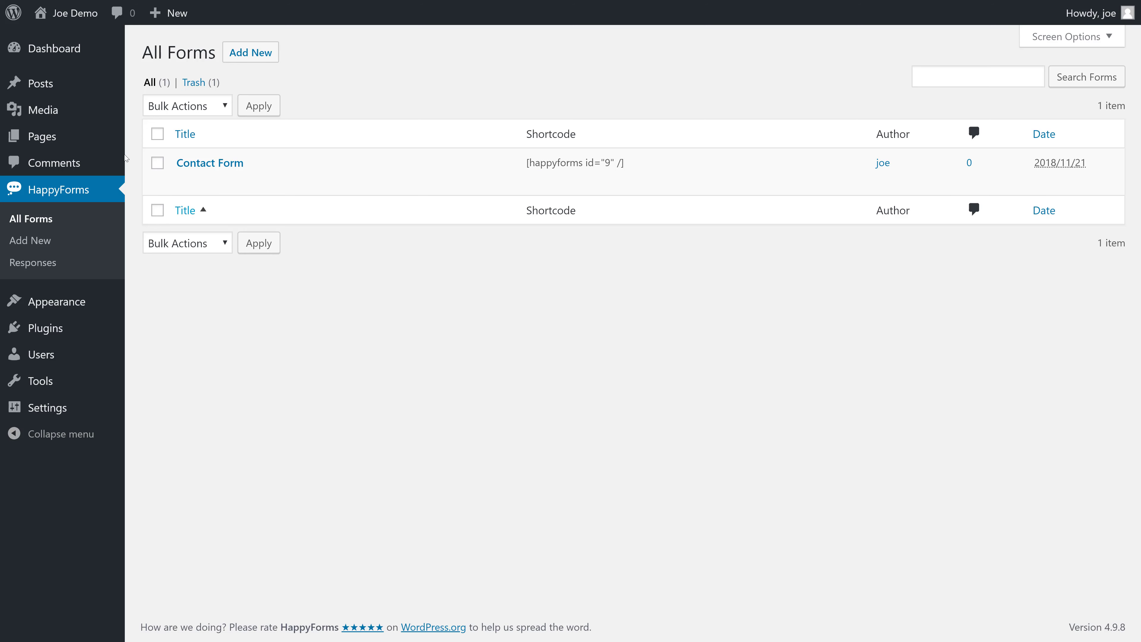
# - Create a new page titled 'Contact' and remove the existing block from its body
pyautogui.moveTo(89, 145)
pyautogui.click(174, 165)
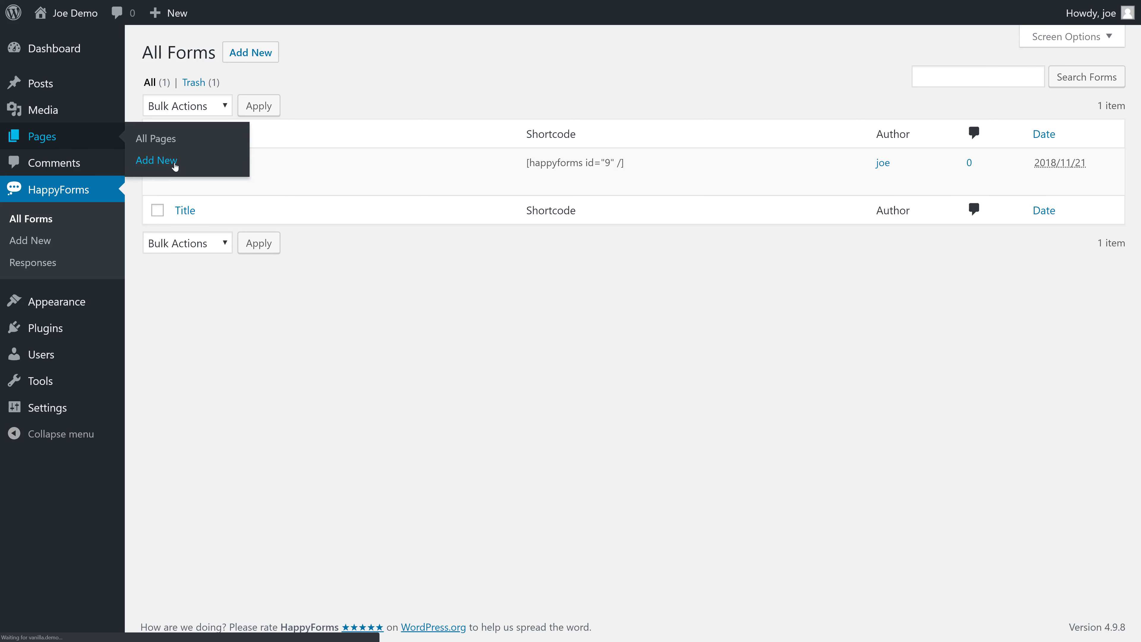
pyautogui.click(233, 96)
pyautogui.write('Contact')
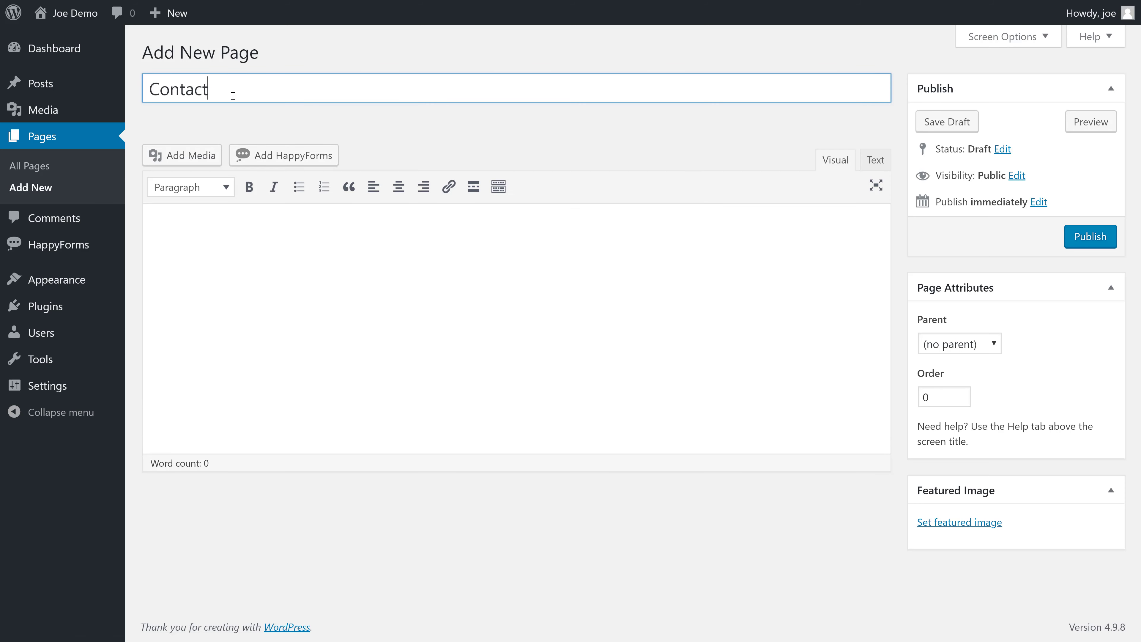
pyautogui.click(330, 262)
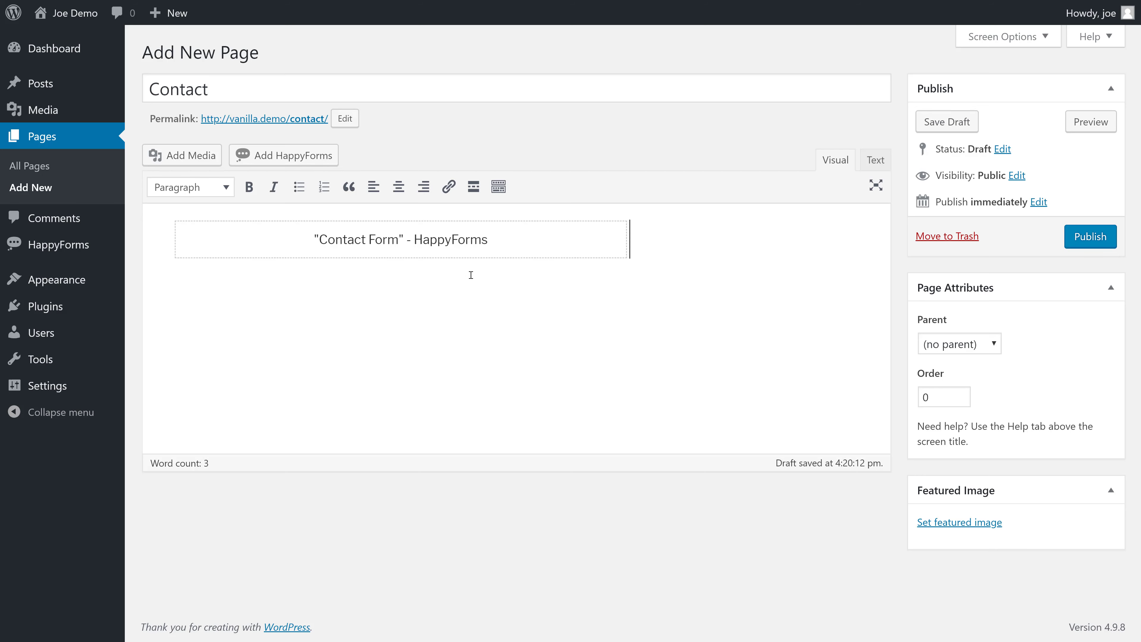
pyautogui.press('BackSpace')
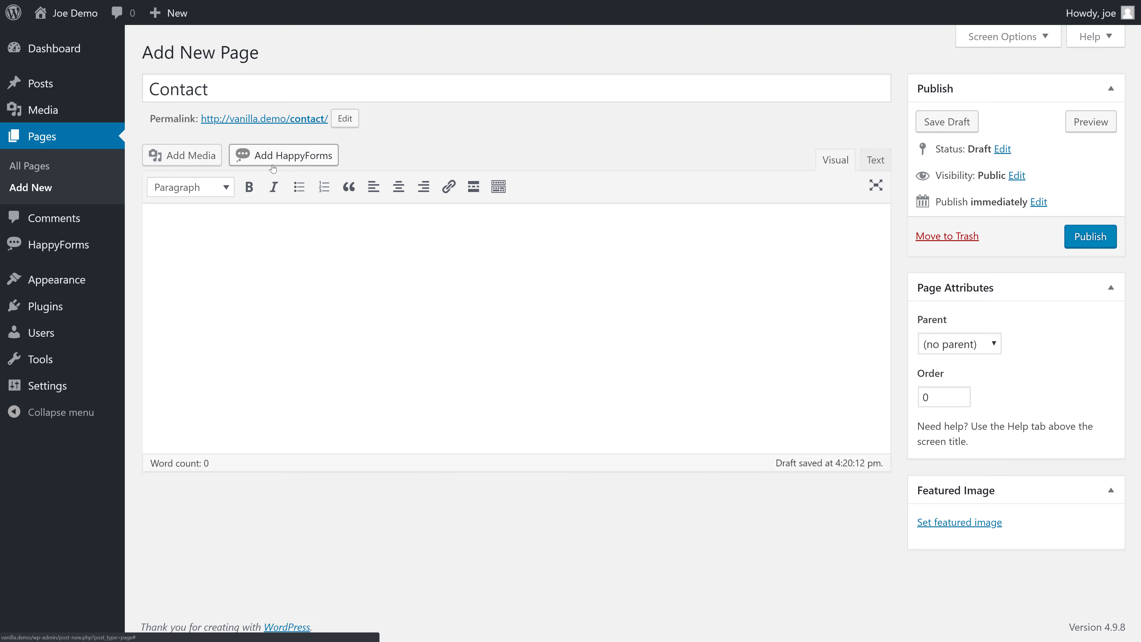
# - Insert the HappyForms Contact Form into the page and publish it
pyautogui.click(294, 169)
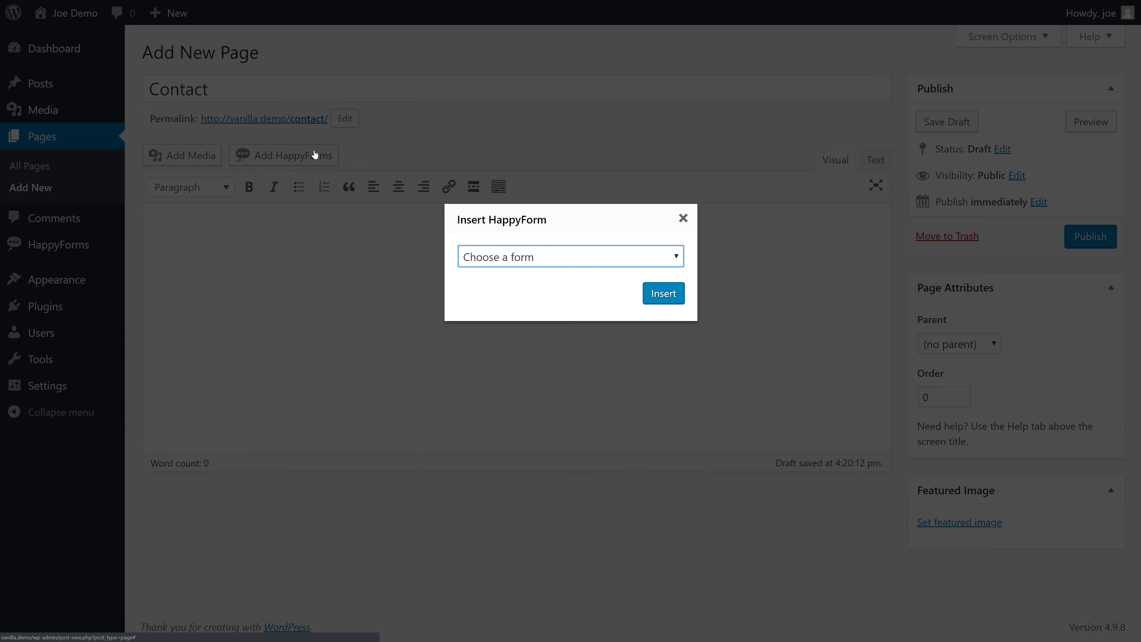
pyautogui.click(546, 263)
pyautogui.click(540, 291)
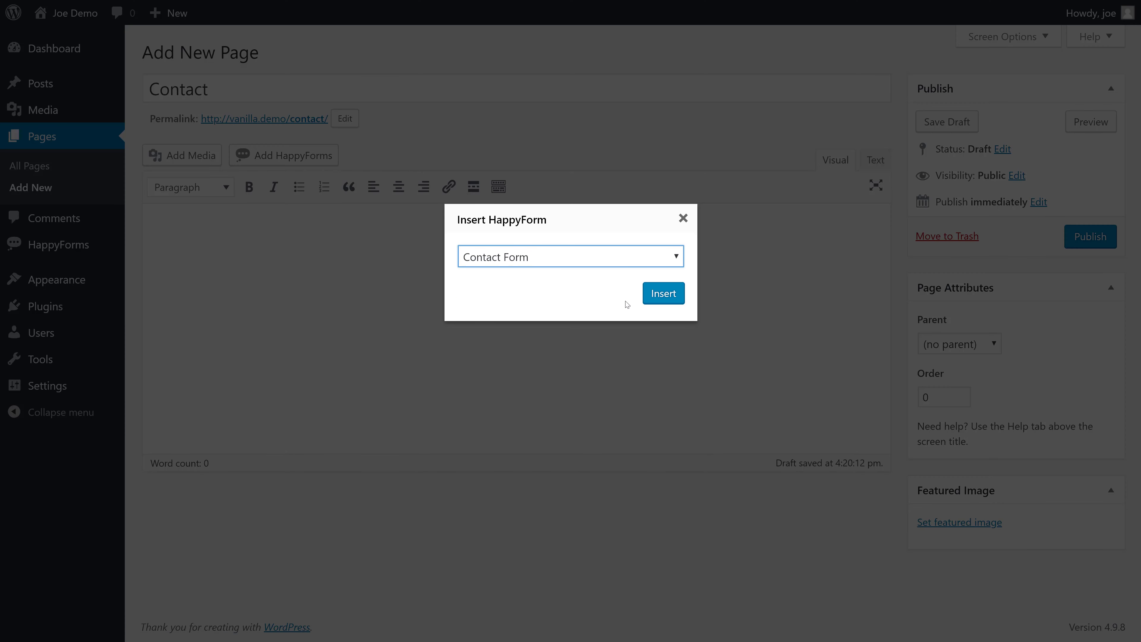
pyautogui.click(655, 297)
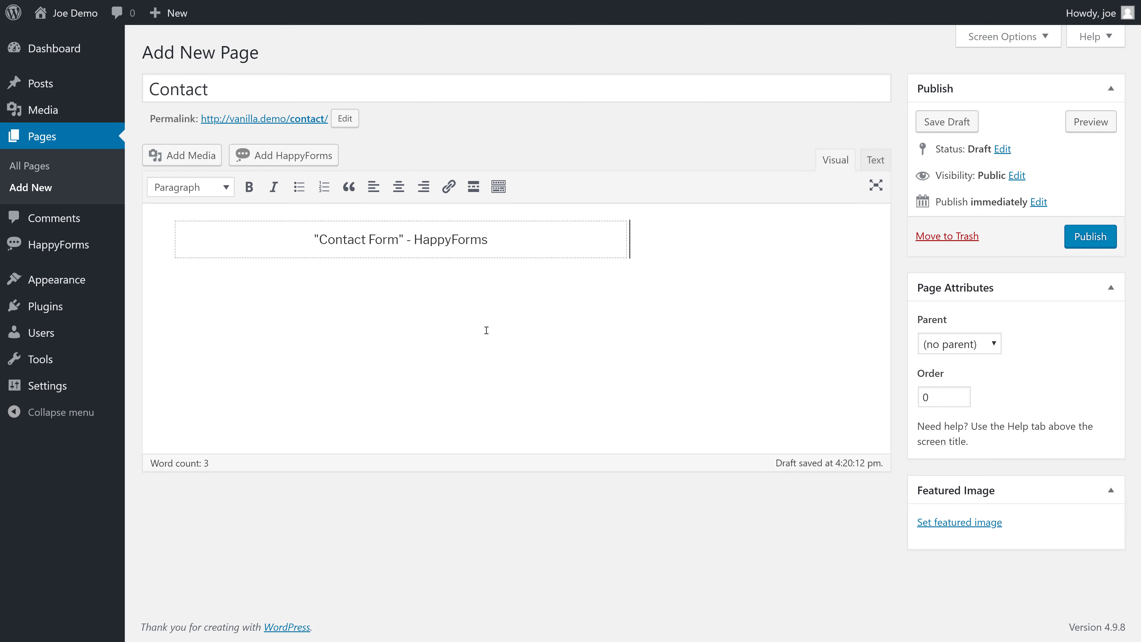
pyautogui.click(1090, 237)
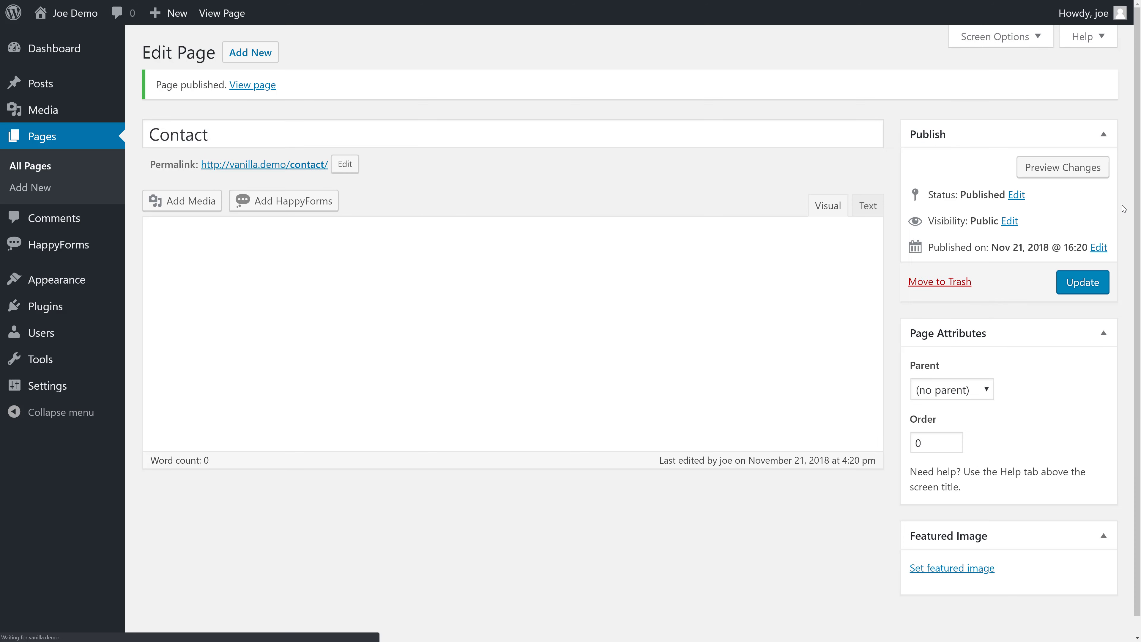
# - View the published Contact page and its form
pyautogui.click(254, 85)
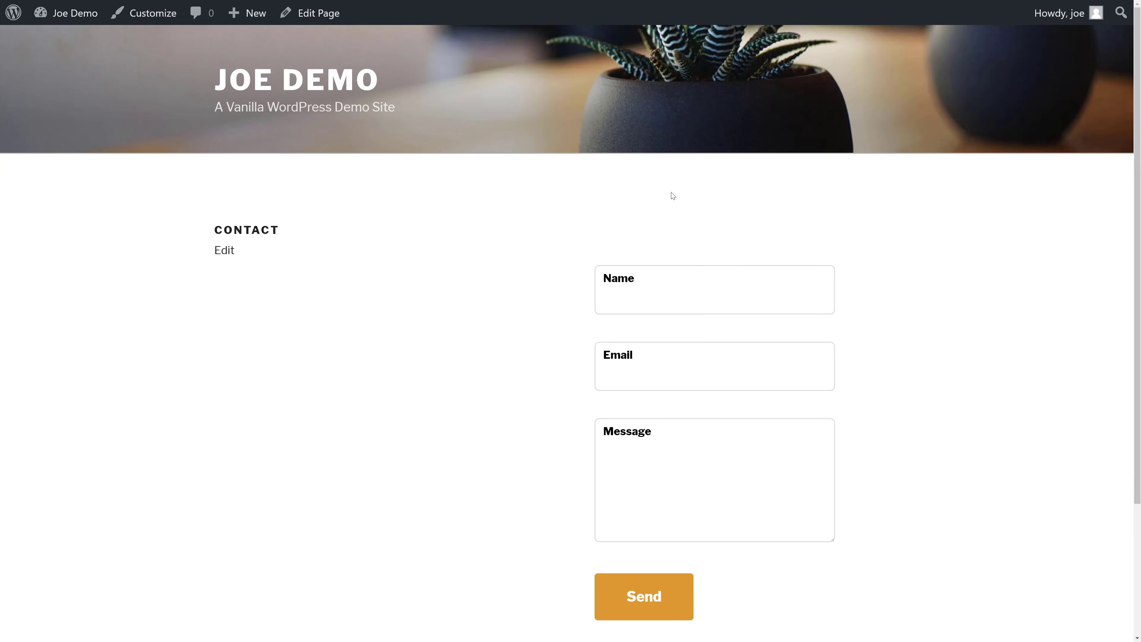
pyautogui.scroll(-1, 678, 495)
pyautogui.scroll(-2, 663, 479)
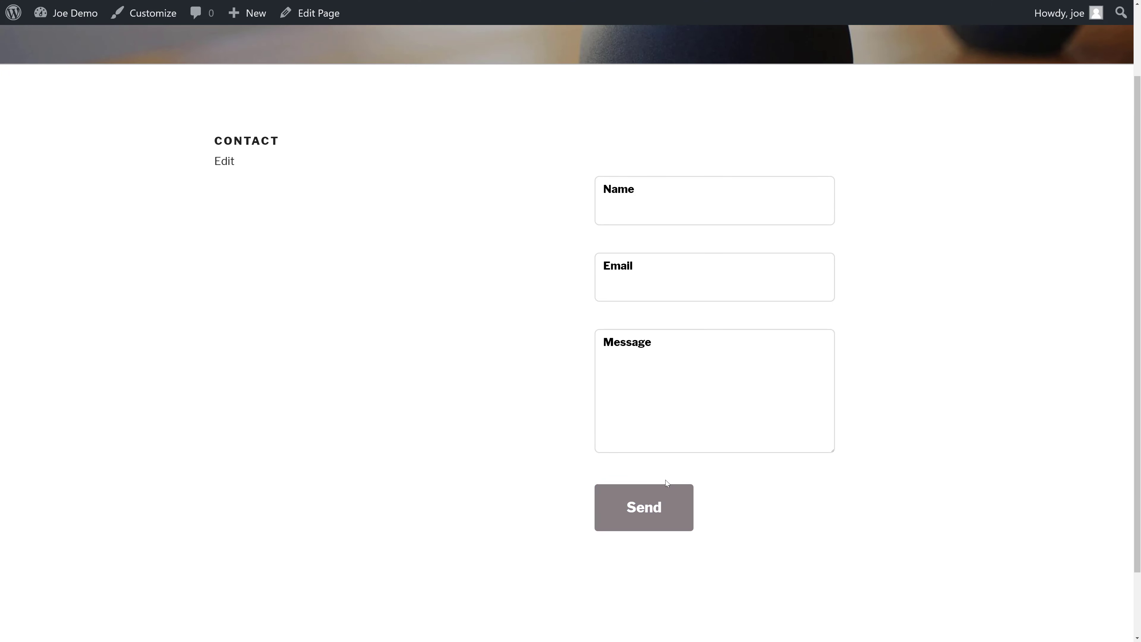
pyautogui.scroll(3, 663, 479)
# - Submit the form with a sender name, an e-mail address and the message 'Hello World!'
pyautogui.click(650, 302)
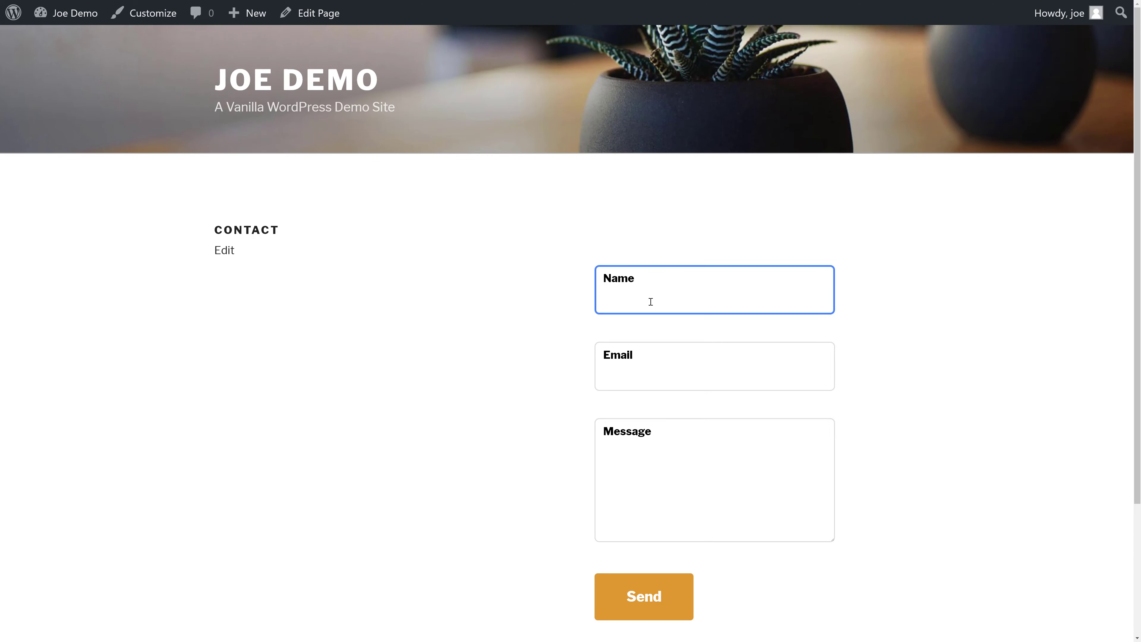
pyautogui.press('Tab')
pyautogui.press('Tab')
pyautogui.click(624, 603)
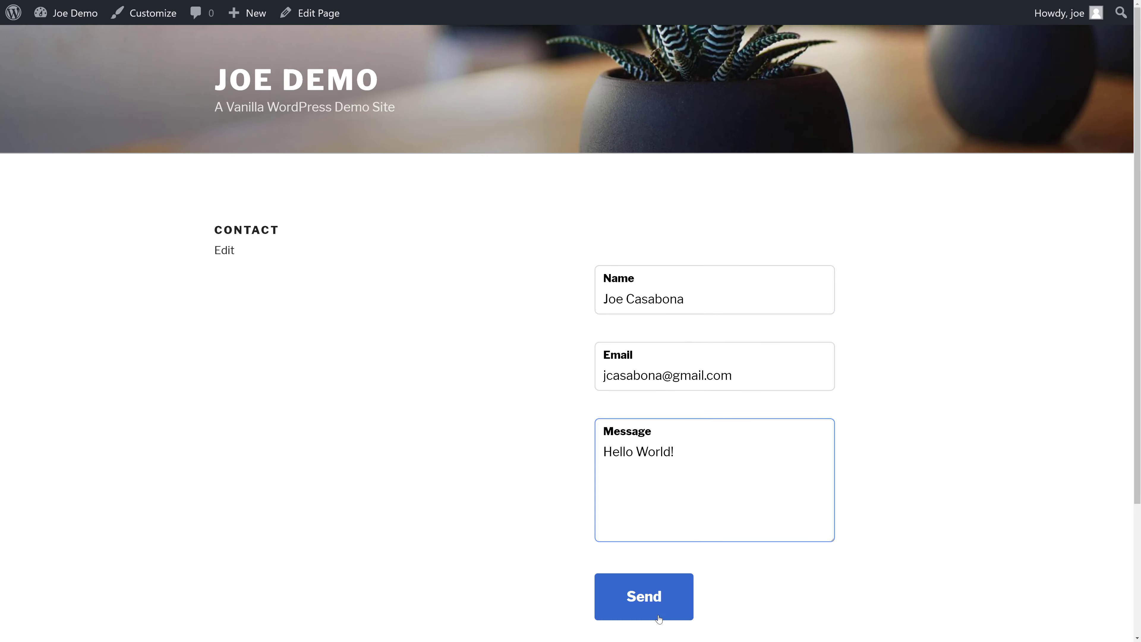
pyautogui.scroll(-4, 849, 505)
pyautogui.scroll(1, 851, 509)
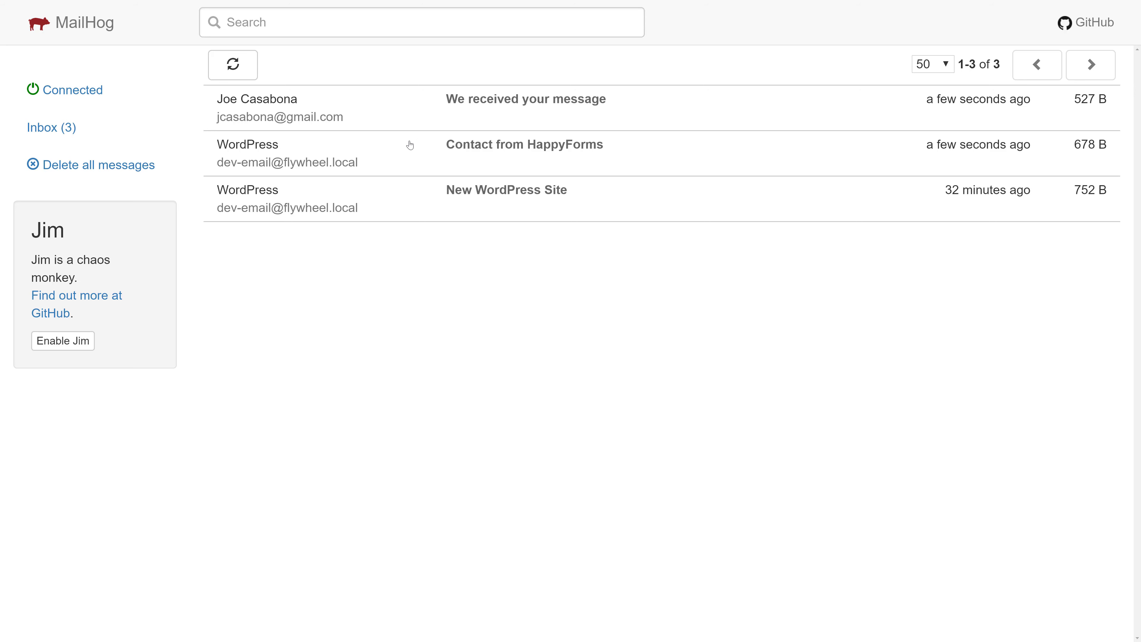
# - Read the 'We received your message' confirmation e-mail, then go back to the inbox
pyautogui.click(472, 151)
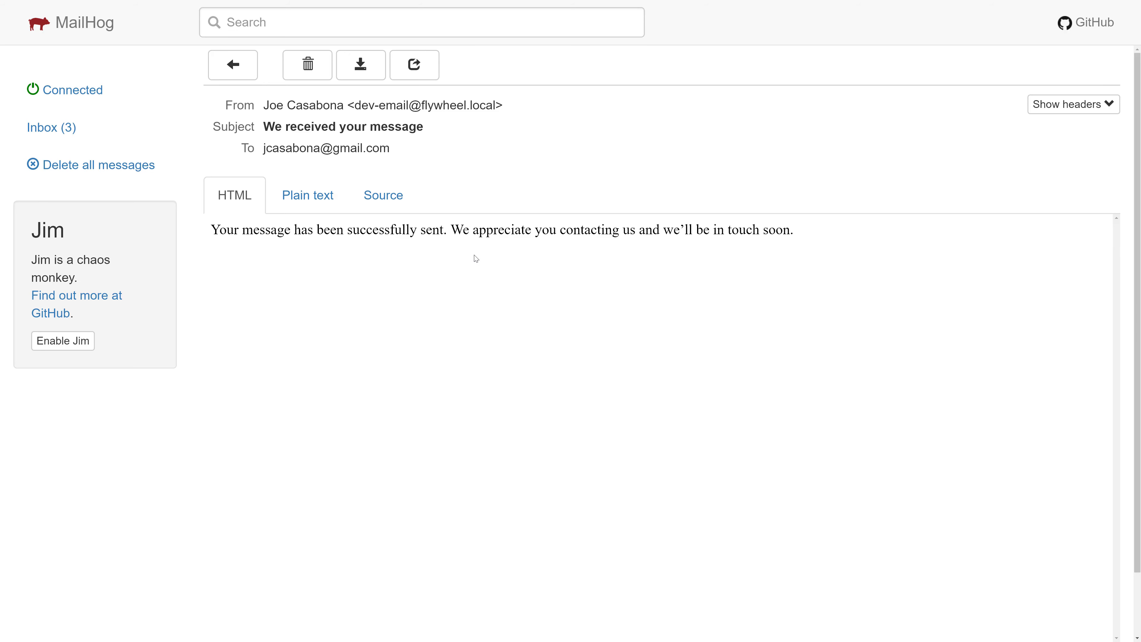
pyautogui.click(232, 72)
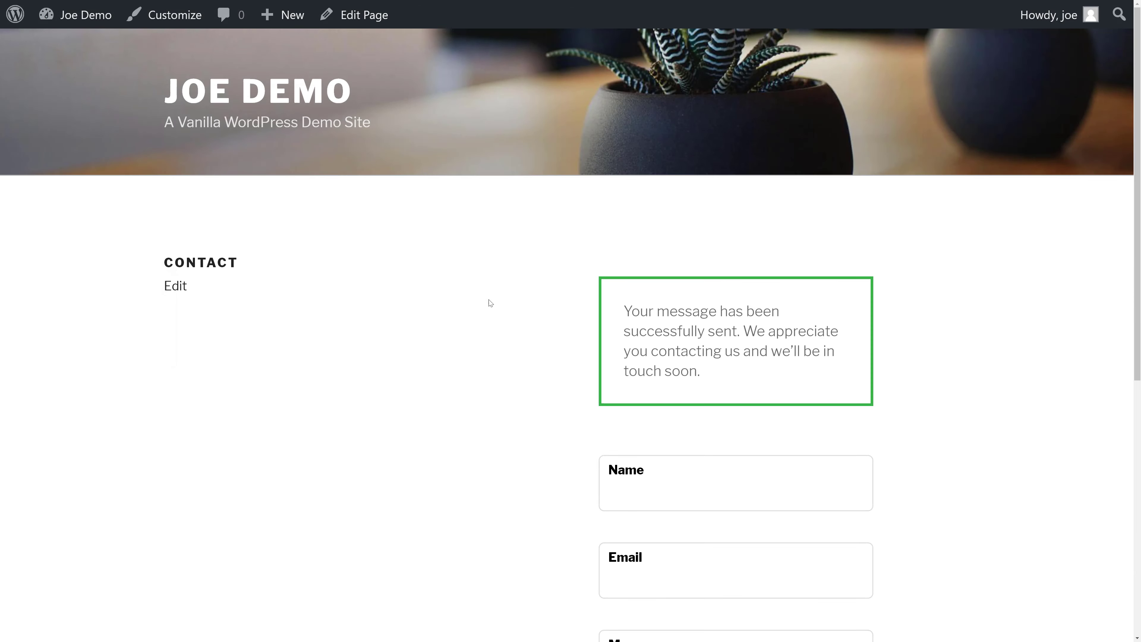
# - View the test submission under HappyForms Responses, then go to the All Forms list
pyautogui.click(94, 49)
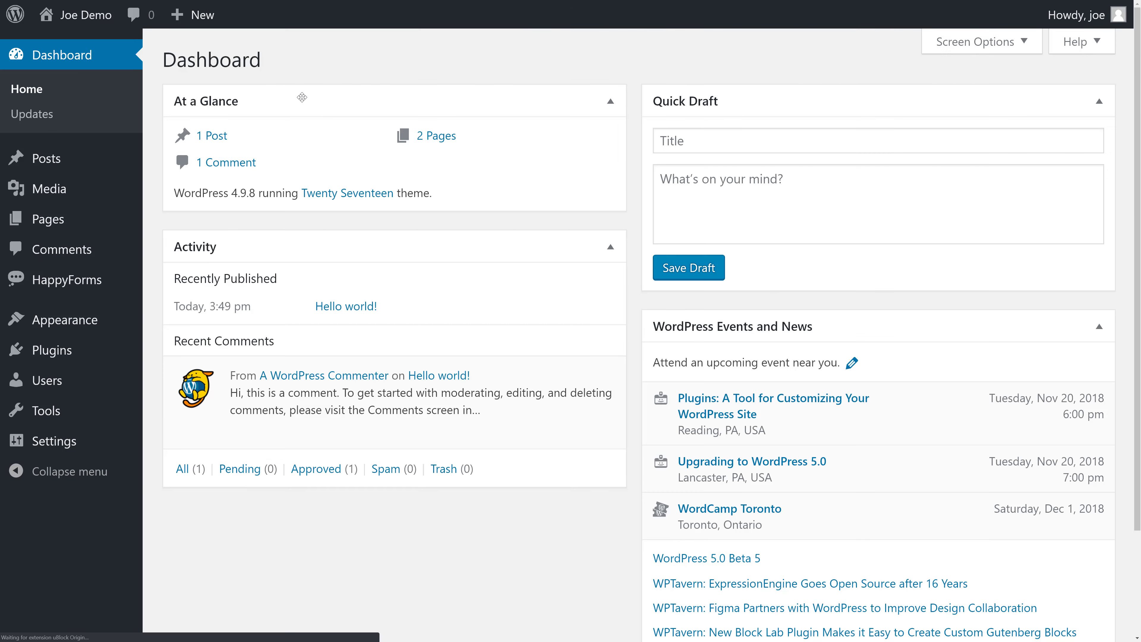
pyautogui.moveTo(95, 283)
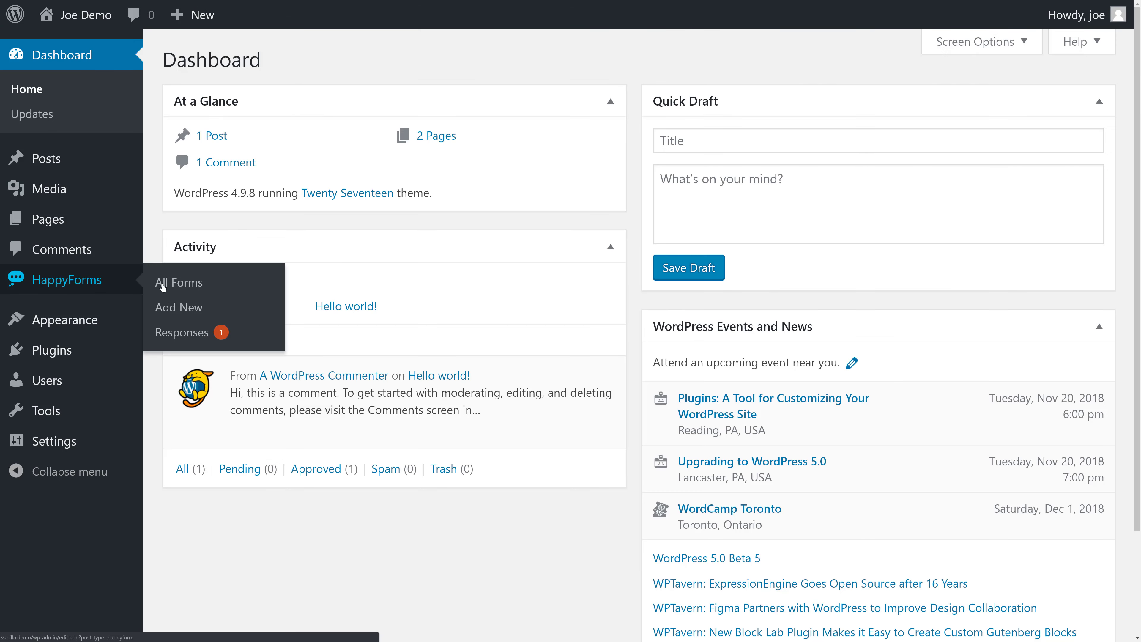
pyautogui.click(201, 332)
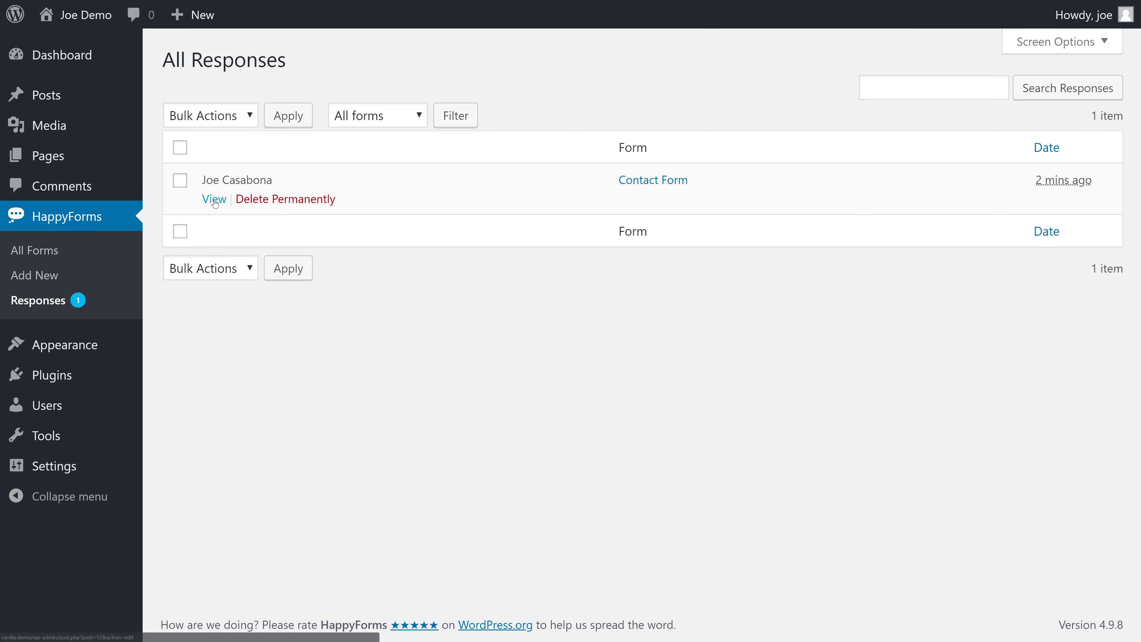
pyautogui.click(214, 199)
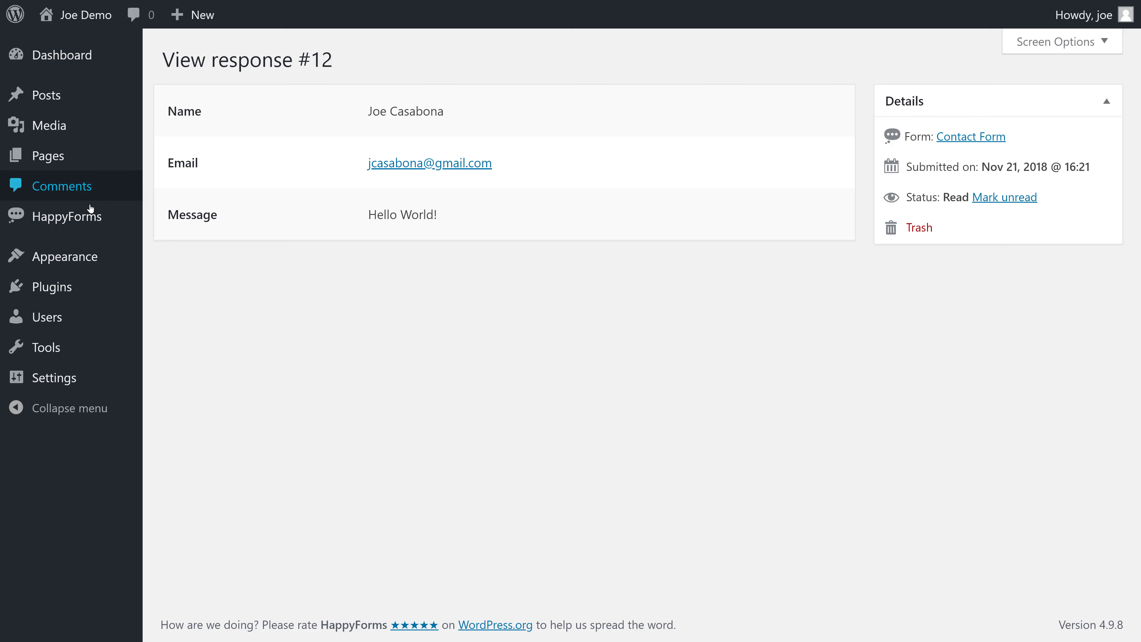
pyautogui.moveTo(127, 229)
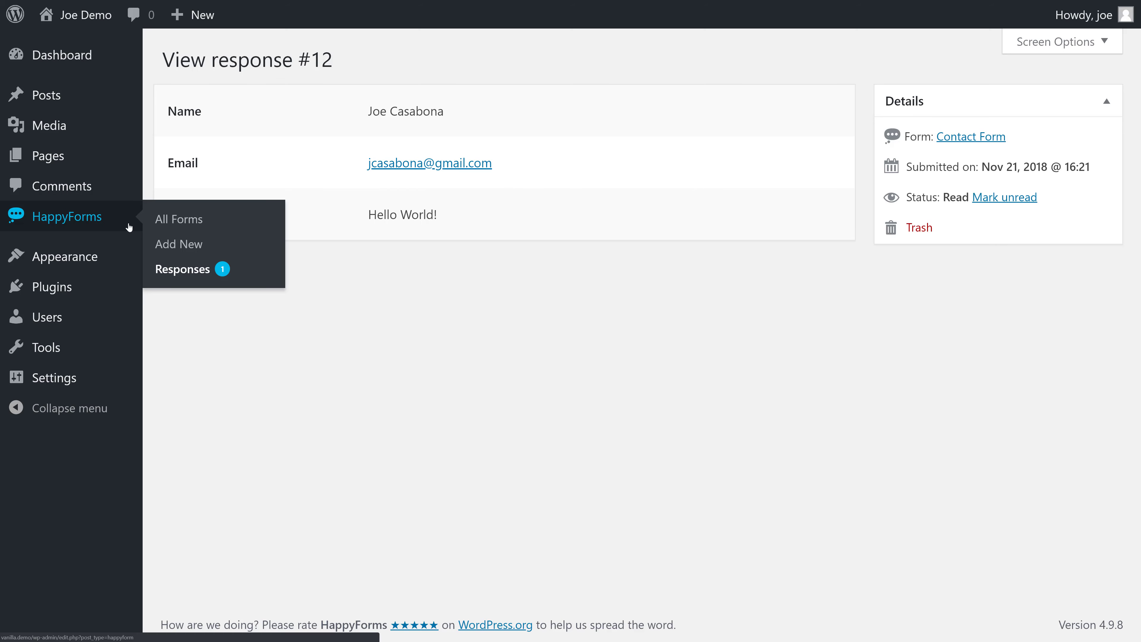
pyautogui.click(162, 229)
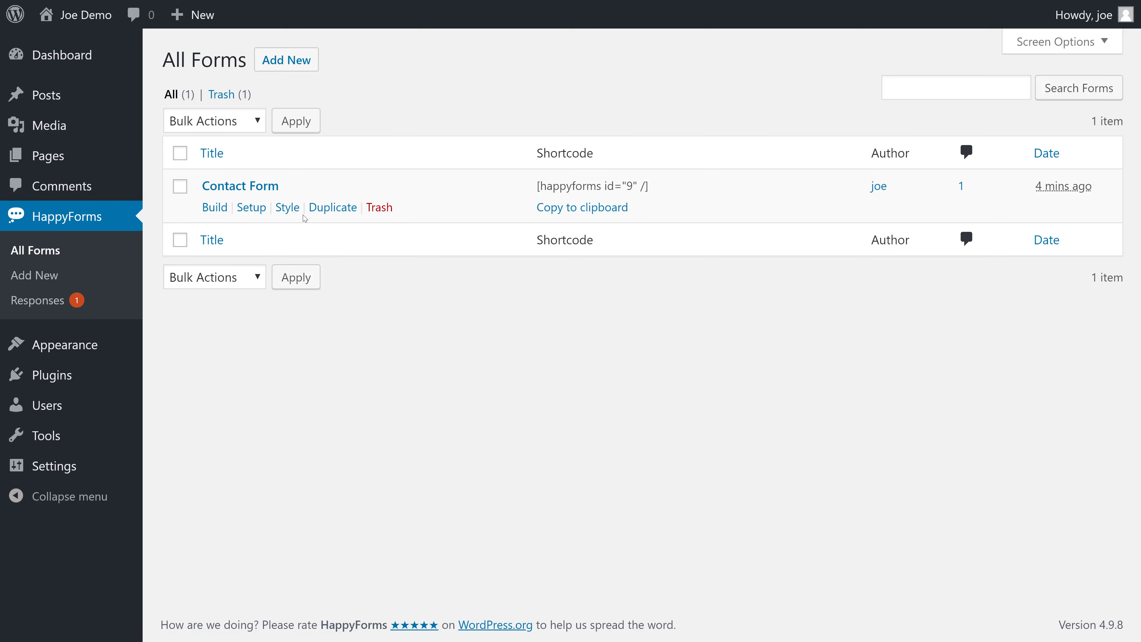